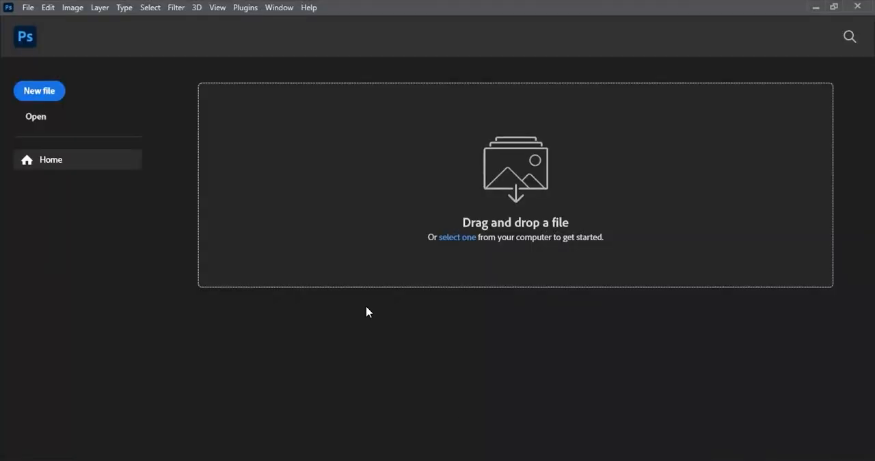
- Create a new 4 x 4 inch document at 300 pixels/inch in RGB Color with a white background
left_click(47, 95)
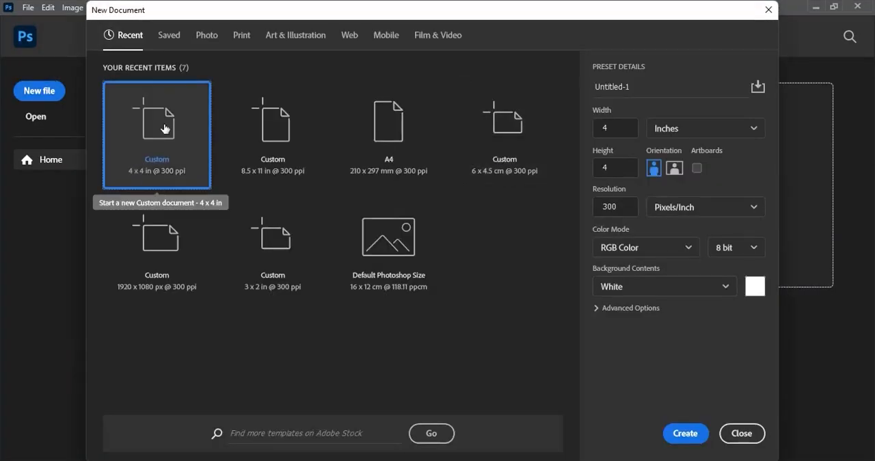
left_click(692, 430)
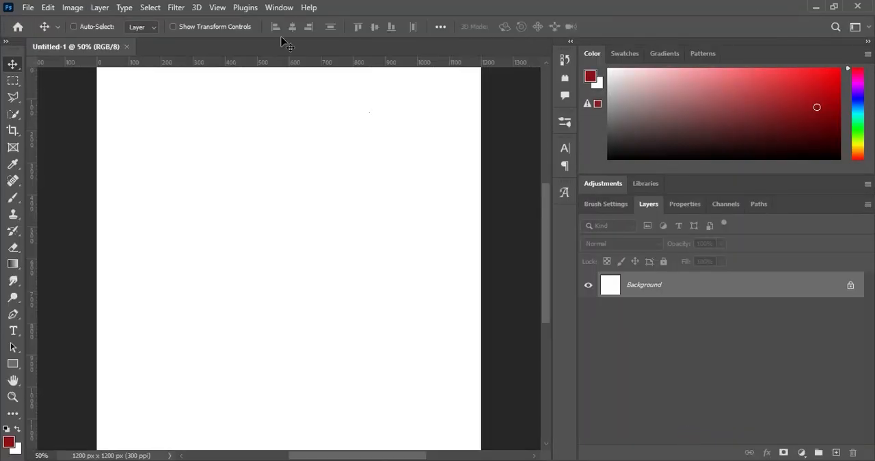
- Add a horizontal light red guide at the 2% position
left_click(216, 7)
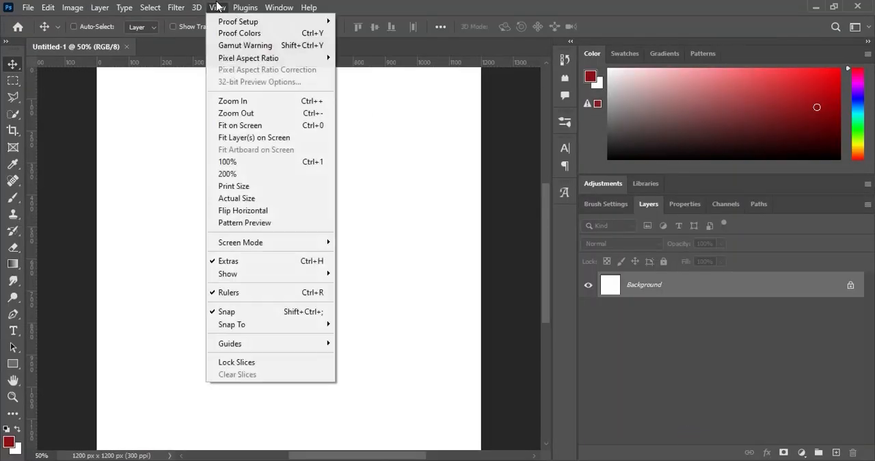
mouse_move(284, 346)
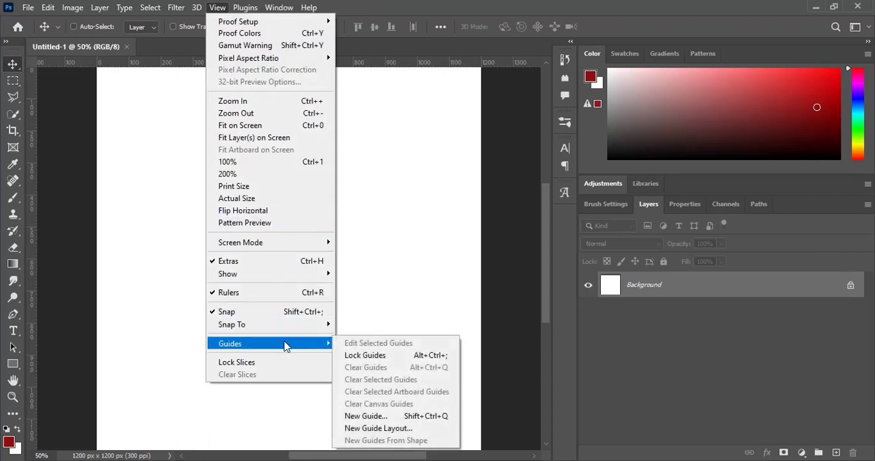
left_click(382, 416)
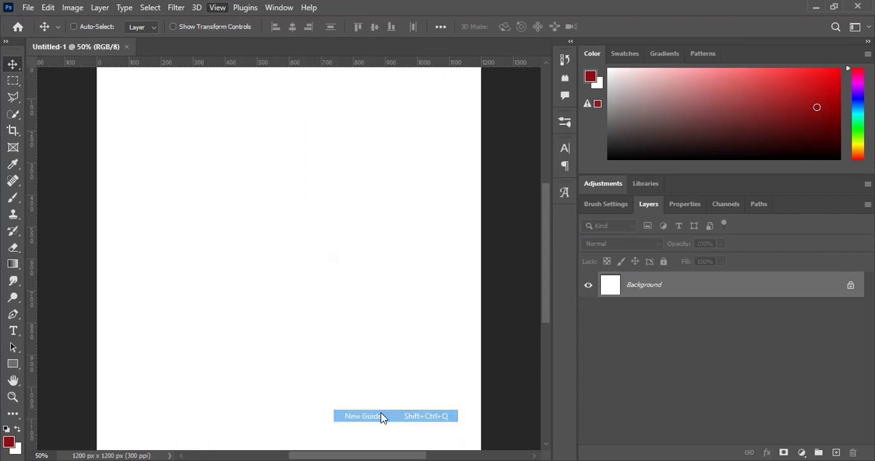
type("2")
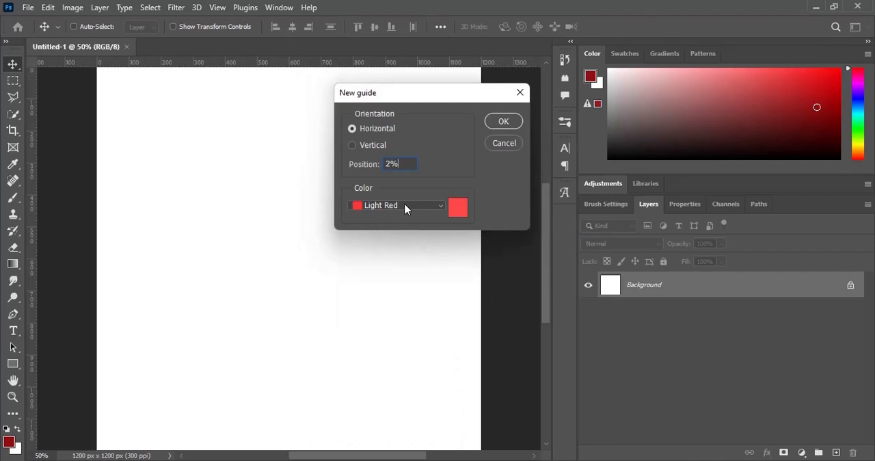
left_click(499, 123)
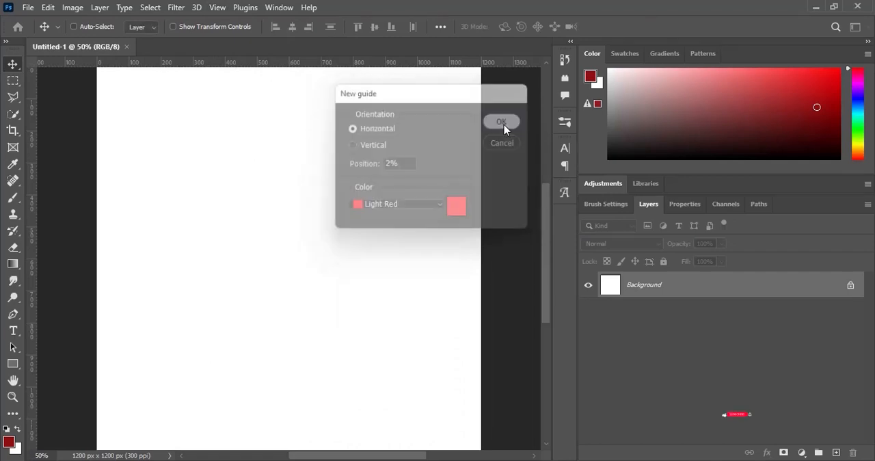
- Add a horizontal light red guide at the 98% position
left_click(218, 7)
mouse_move(298, 342)
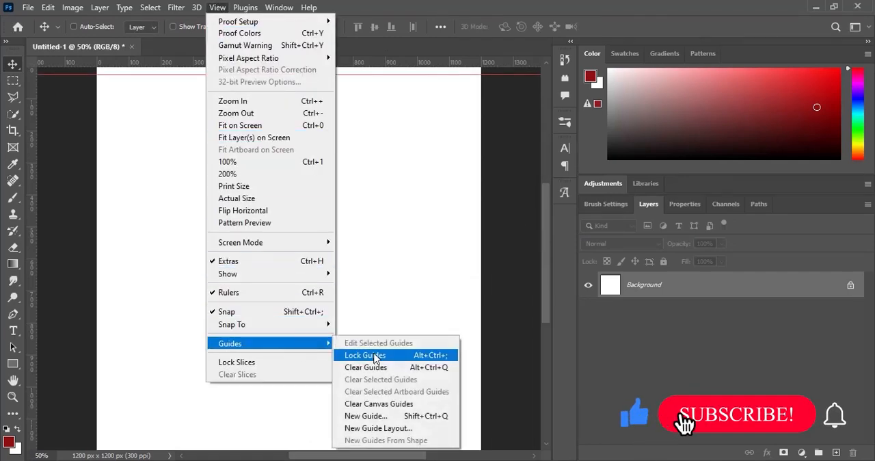
left_click(424, 416)
type("98%")
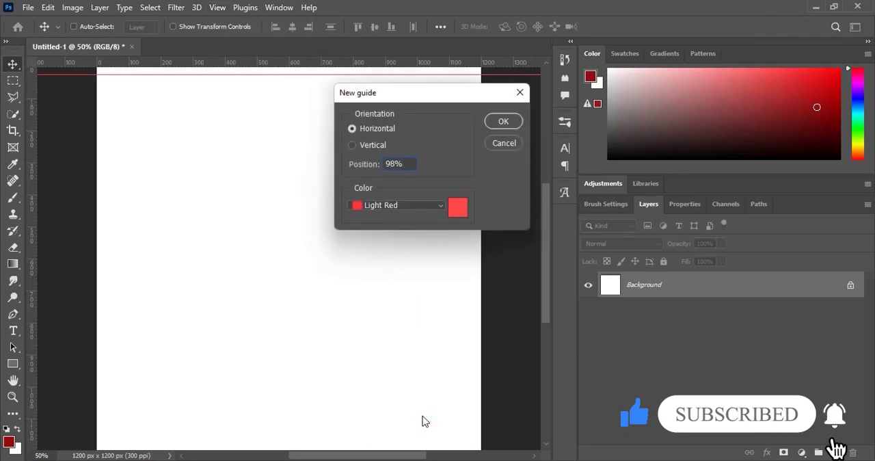
key("Return")
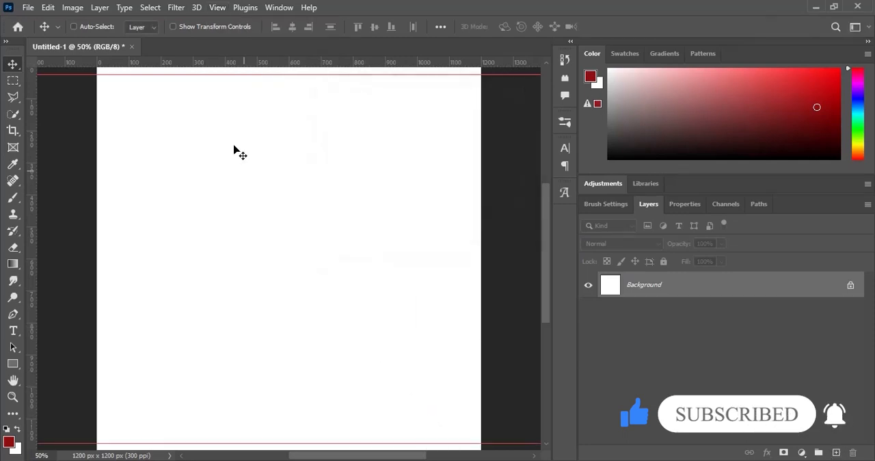
- Add a vertical light red guide at the 98% position
left_click(227, 6)
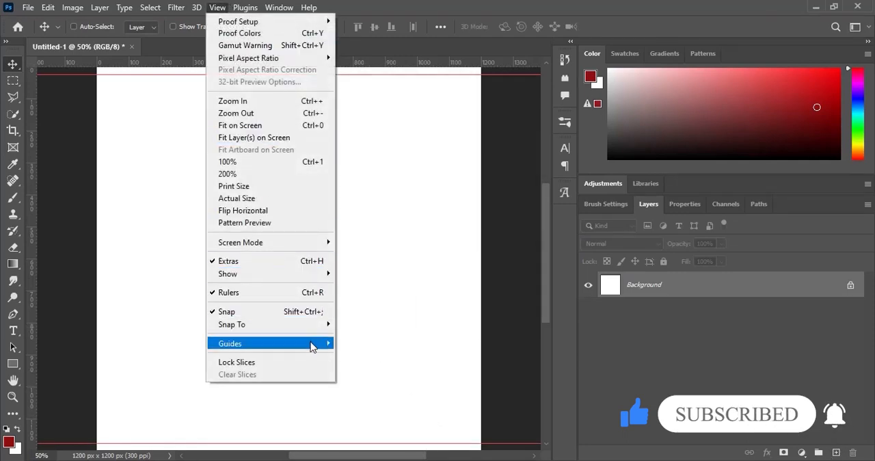
mouse_move(311, 343)
left_click(414, 415)
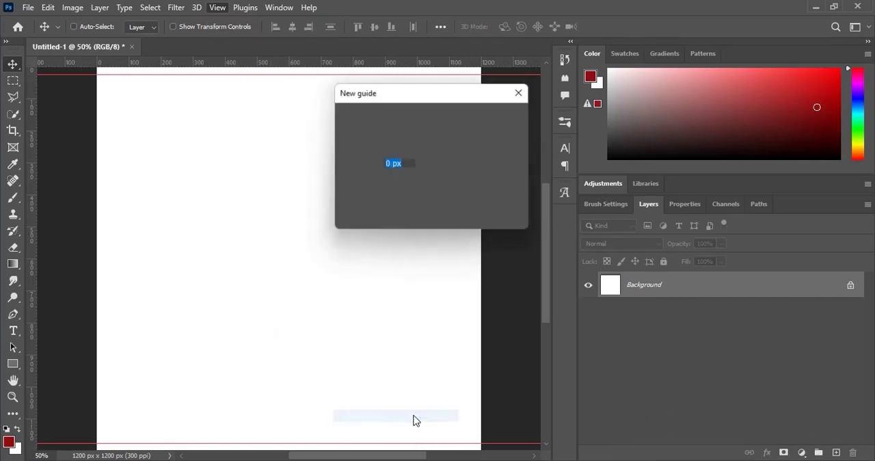
type("98")
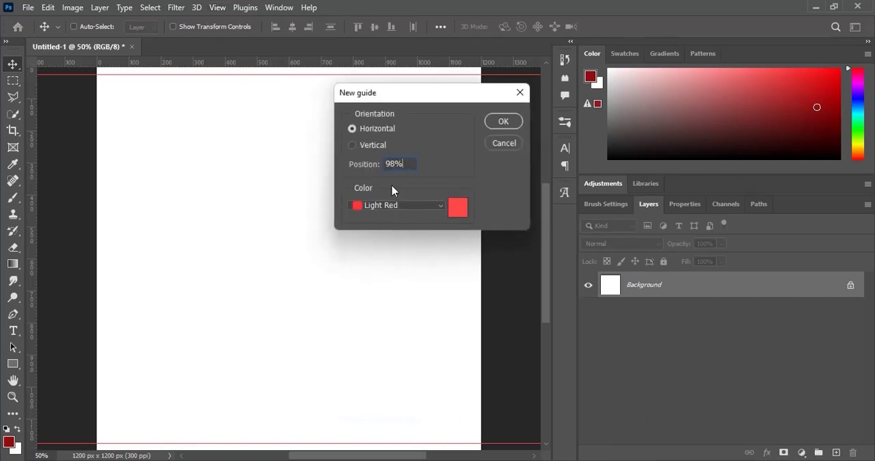
left_click(367, 162)
left_click(361, 145)
key("Return")
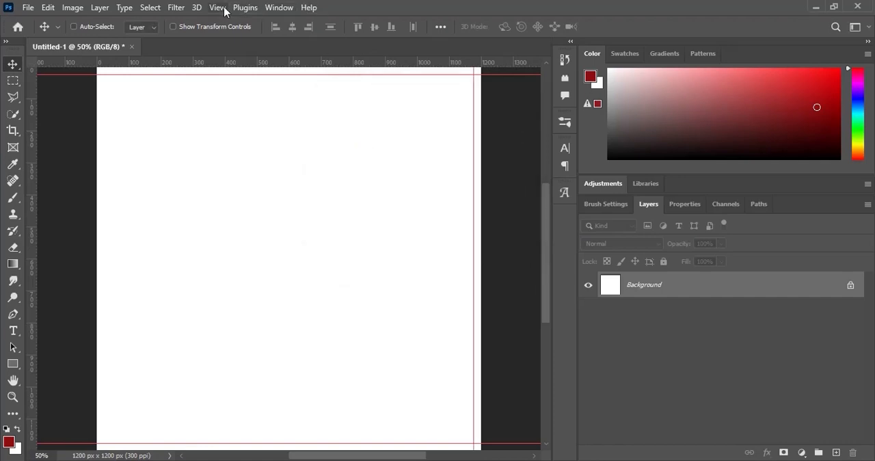
- Add a vertical light red guide at the 2% position and fit the canvas on screen
left_click(225, 9)
mouse_move(309, 345)
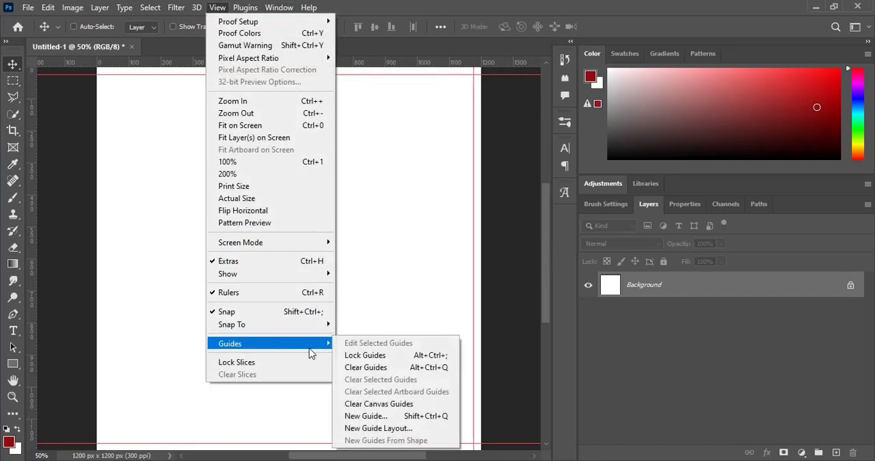
left_click(386, 415)
type("2")
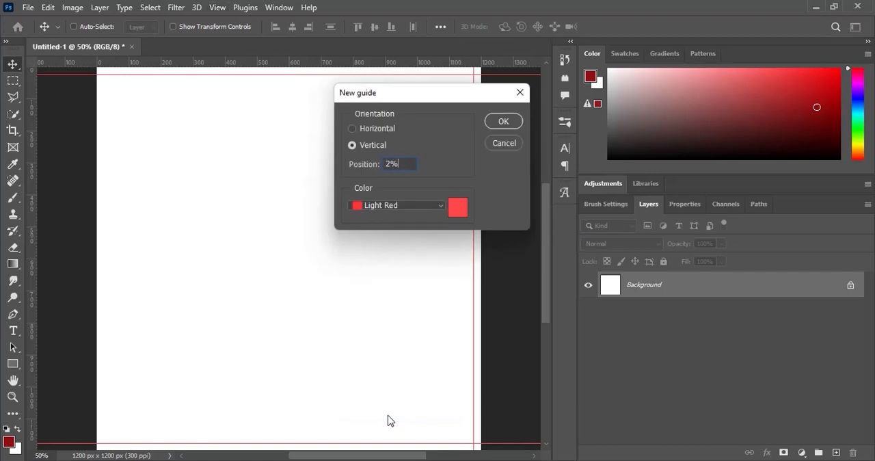
type("%")
key("Return")
key("ctrl+0")
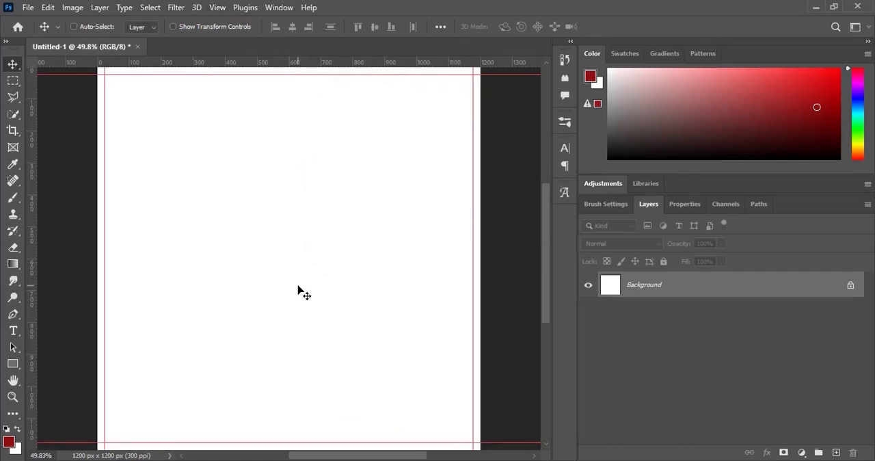
- Add a gradient fill layer above the background using the black-to-red gradient preset
left_click(801, 455)
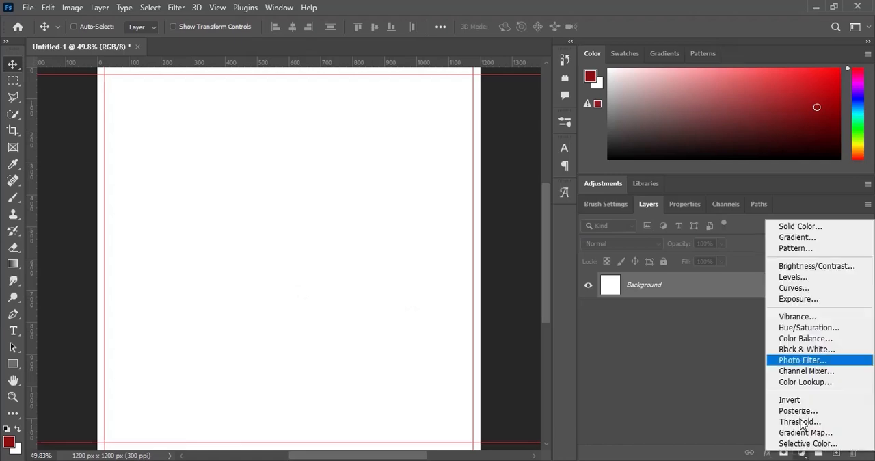
left_click(789, 238)
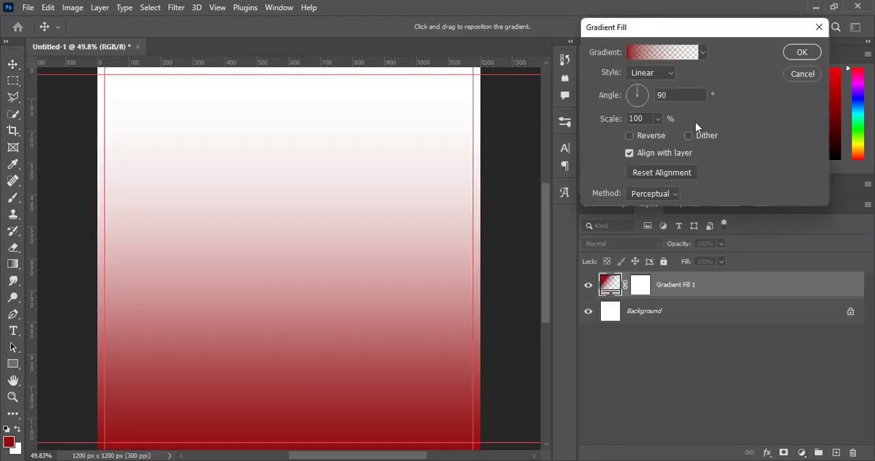
left_click(669, 56)
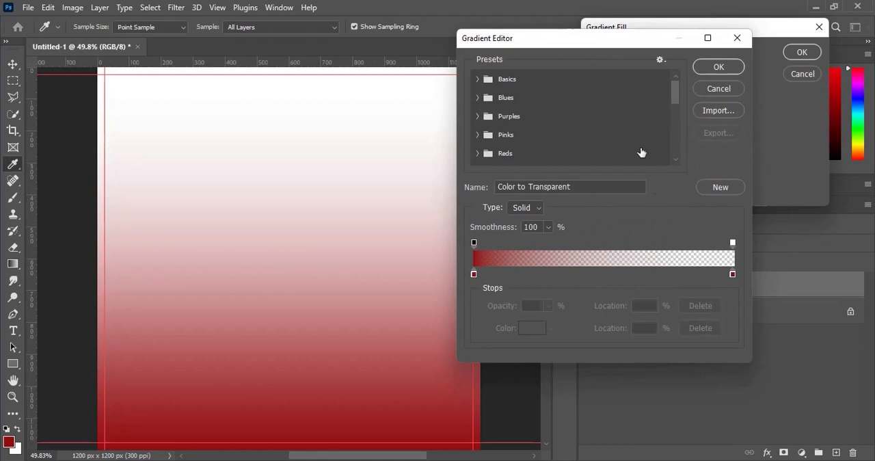
scroll(635, 144, "down", 10)
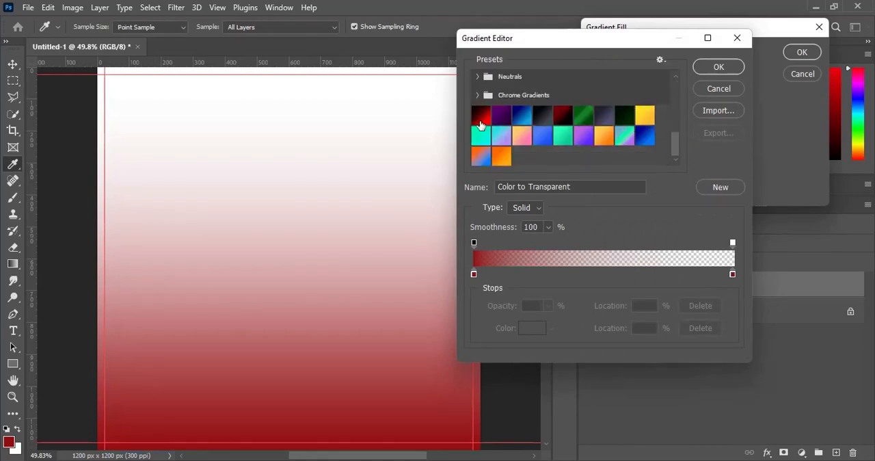
left_click(480, 123)
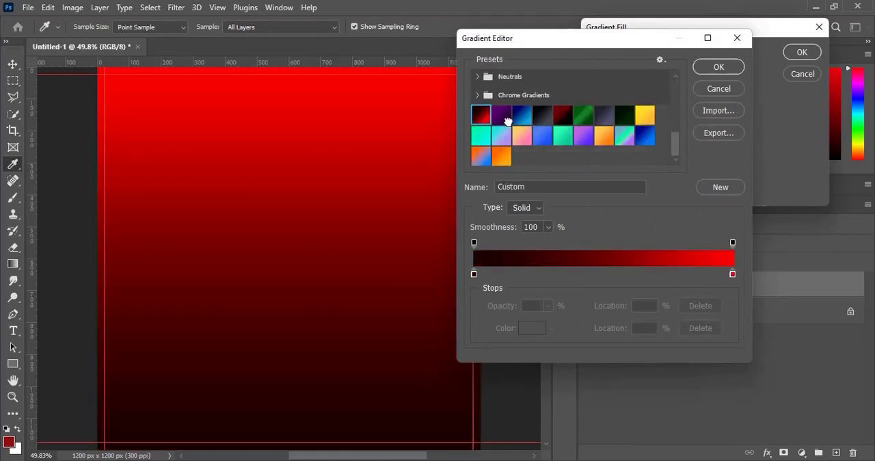
left_click(714, 67)
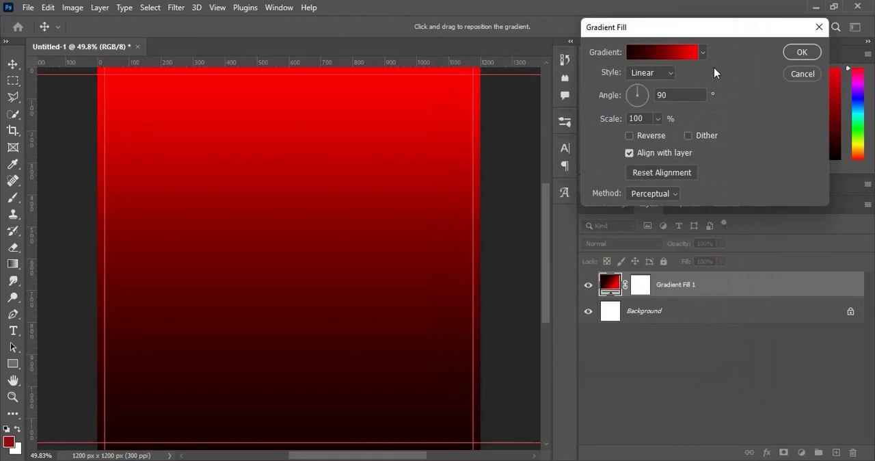
- Set the gradient fill's style to Radial, reverse its colours and apply the fill
left_click(656, 72)
left_click(643, 96)
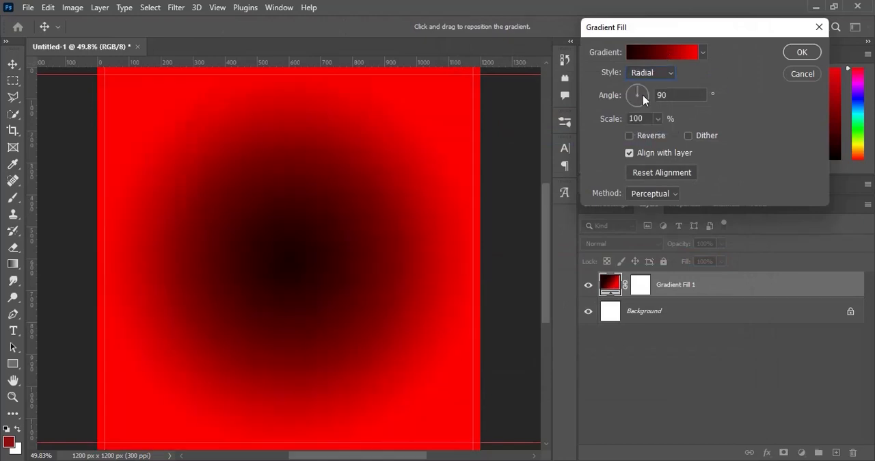
left_click(630, 136)
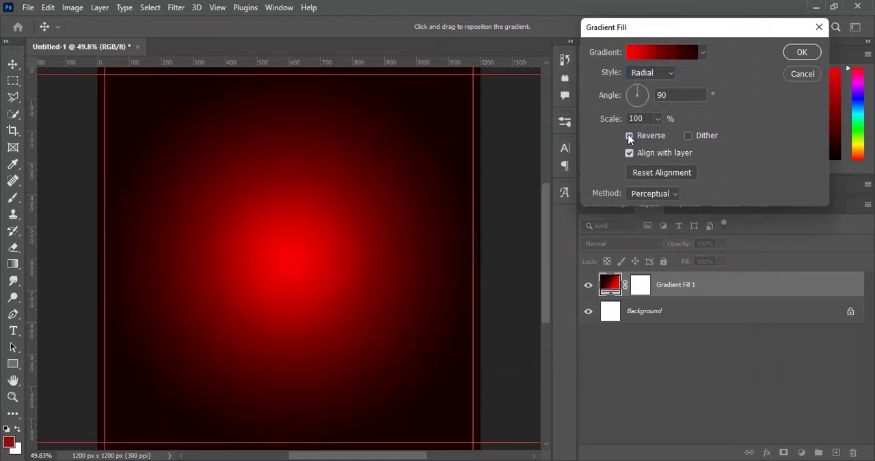
left_click(802, 52)
- Place image 1 from the 7 E-flyer folder in File Explorer onto the canvas at full size
key("alt+Tab")
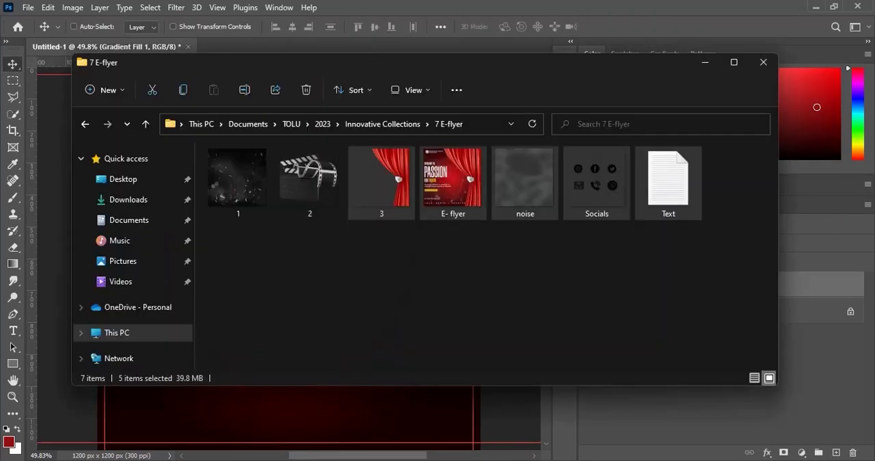
left_click(239, 190)
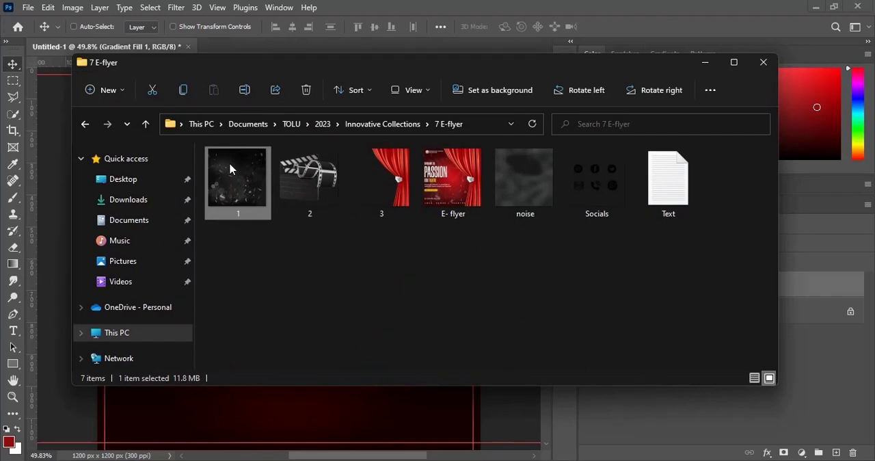
left_click_drag(230, 169, 296, 416)
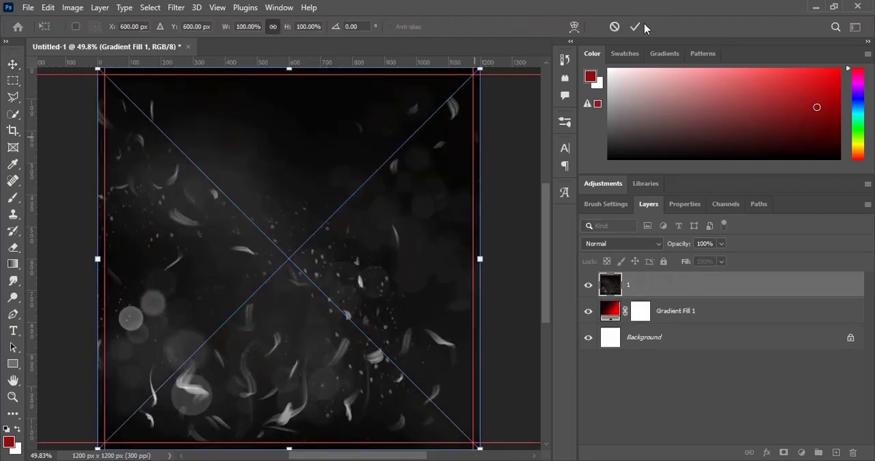
left_click(635, 27)
- Set layer 1's blend mode to Screen and its opacity to 50%
left_click(625, 243)
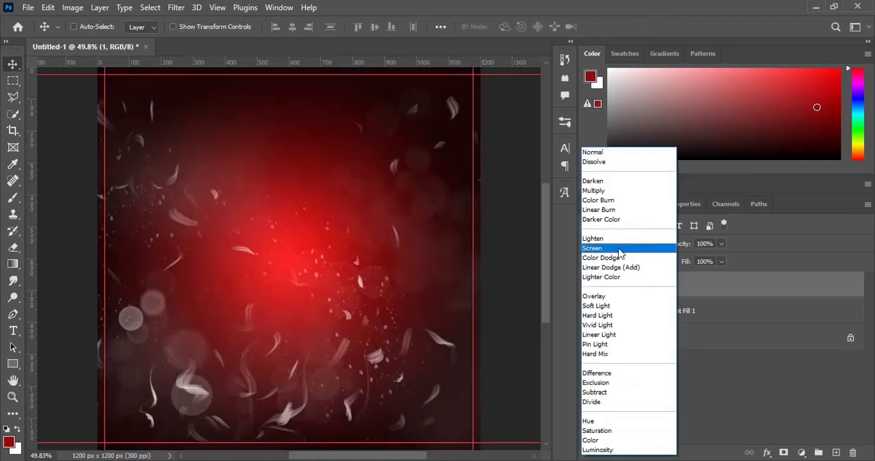
left_click(619, 248)
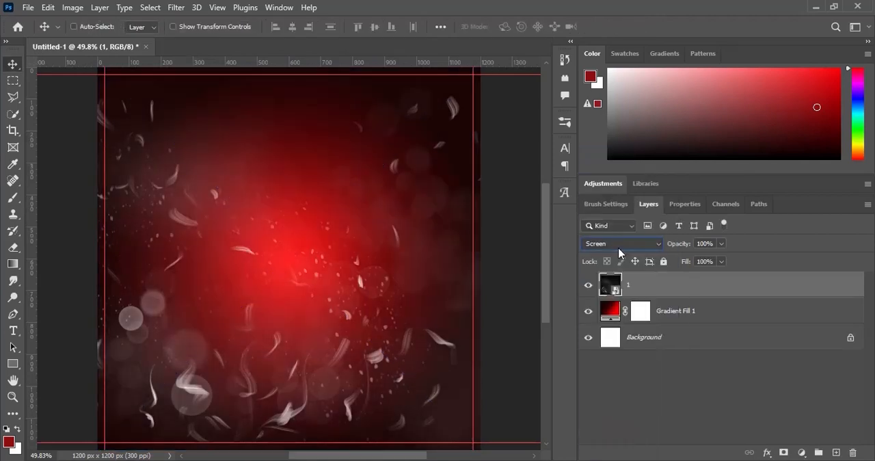
left_click(712, 244)
type("50")
key("Return")
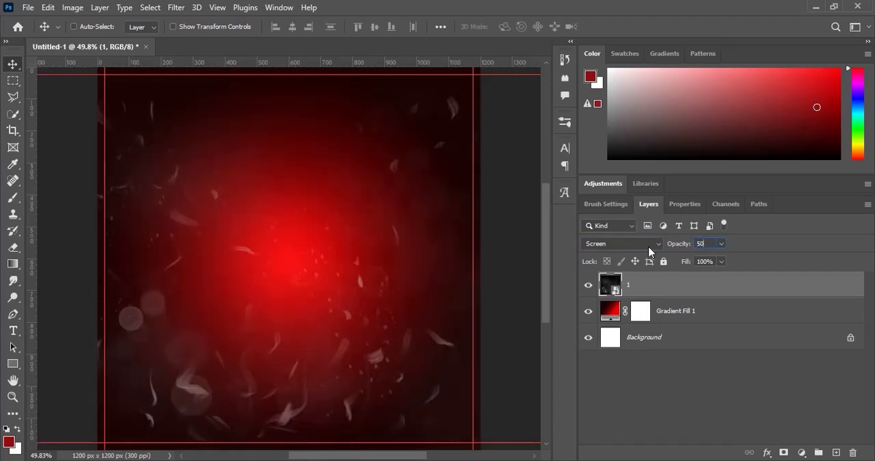
- Place the clapperboard image 2 from the 7 E-flyer folder in File Explorer onto the canvas at full size
key("alt+Tab")
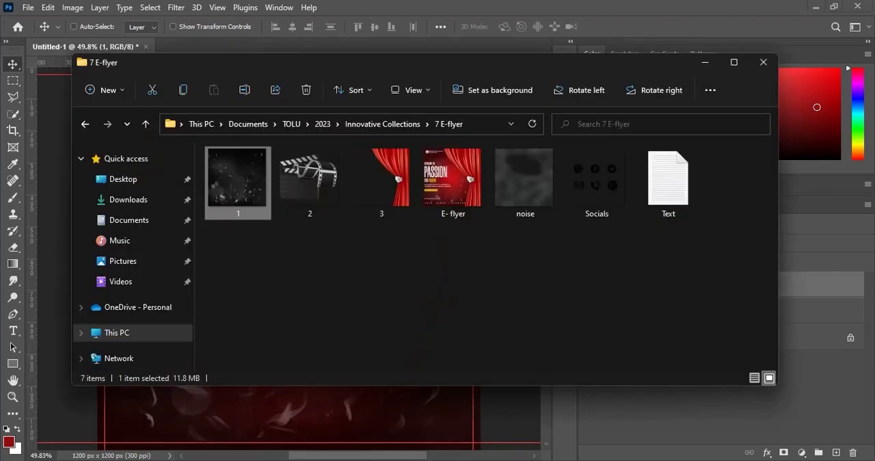
left_click(333, 179)
left_click_drag(317, 173, 328, 412)
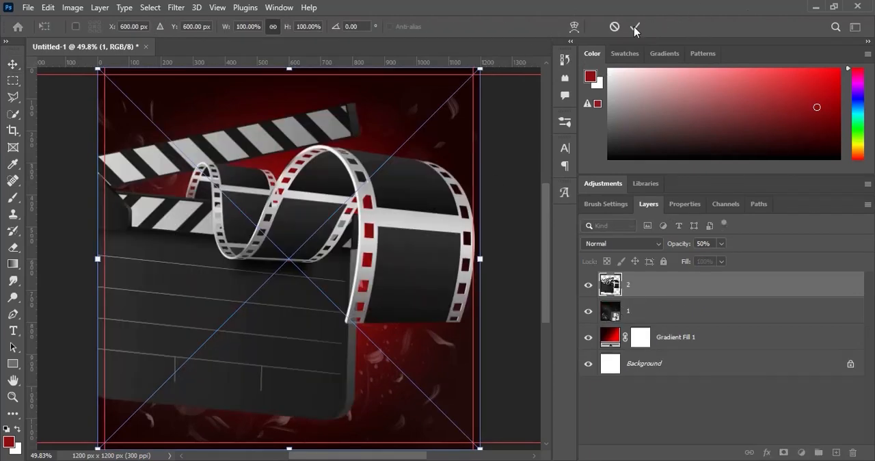
left_click(633, 26)
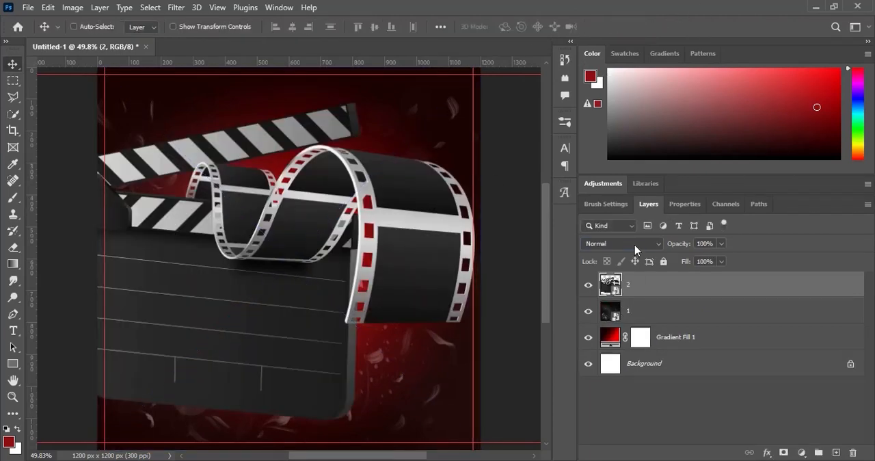
- Set layer 2's blend mode to Lighten and its opacity to 9%
left_click(634, 245)
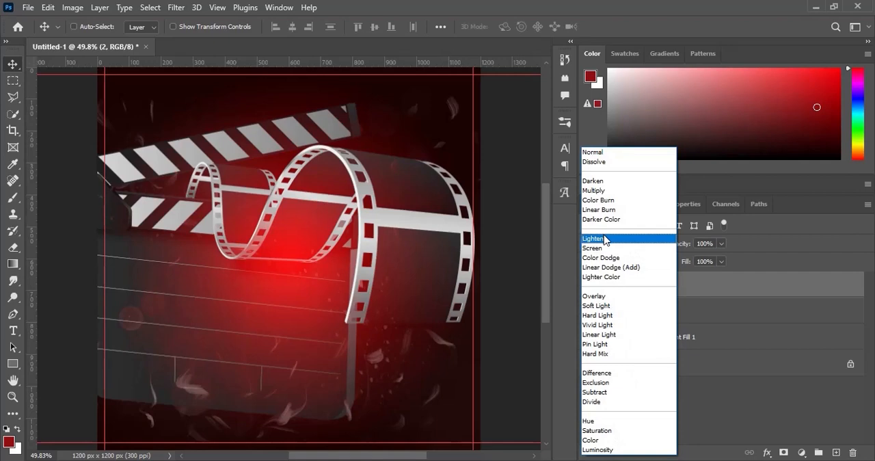
left_click(604, 238)
left_click(713, 243)
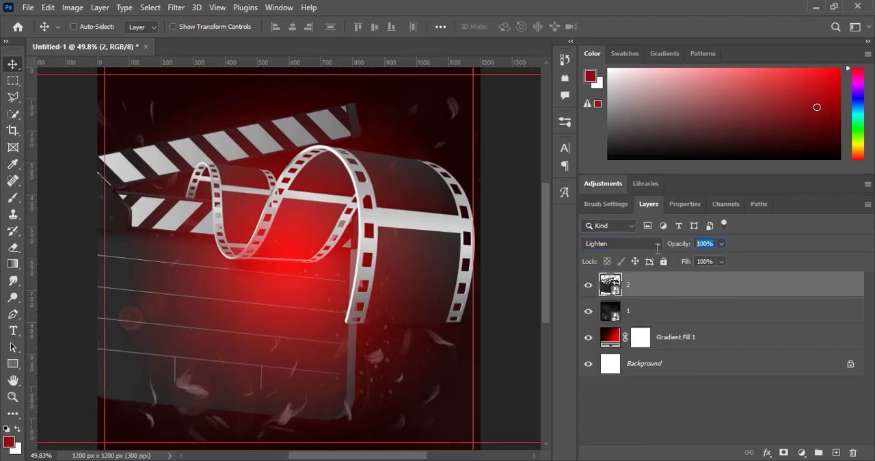
type("9")
key("Return")
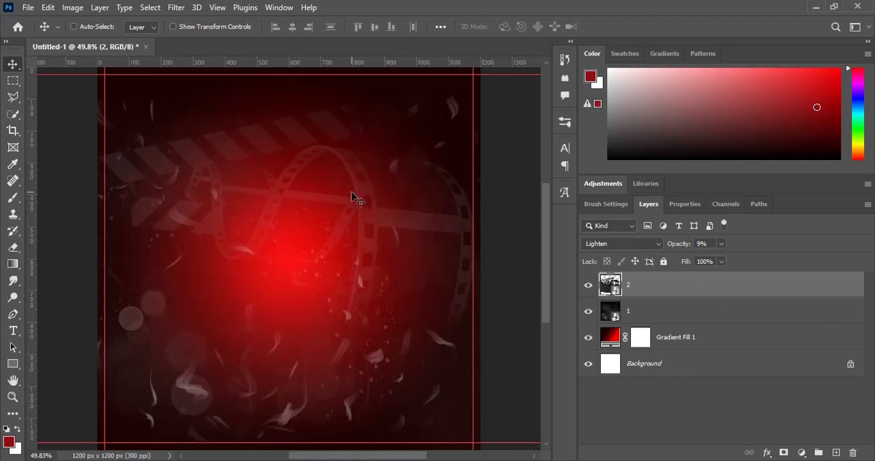
- Place the red curtain image 3 from the 7 E-flyer folder in File Explorer onto the canvas at full size
left_click(483, 459)
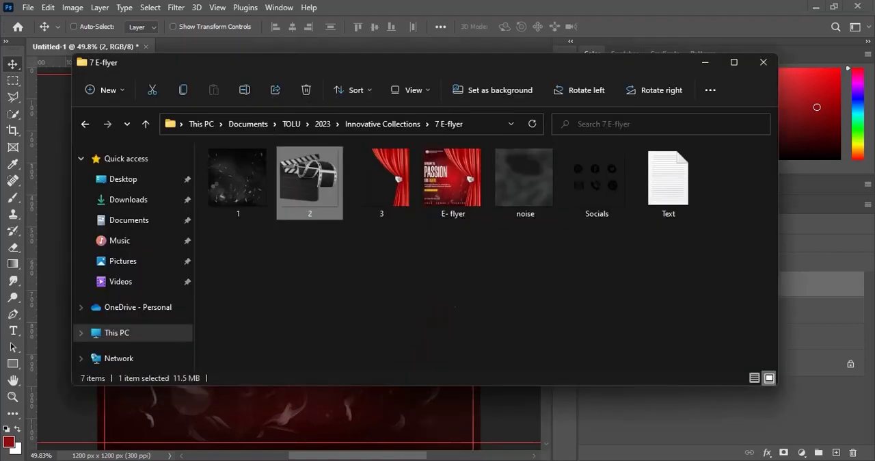
left_click(401, 190)
left_click_drag(400, 190, 400, 416)
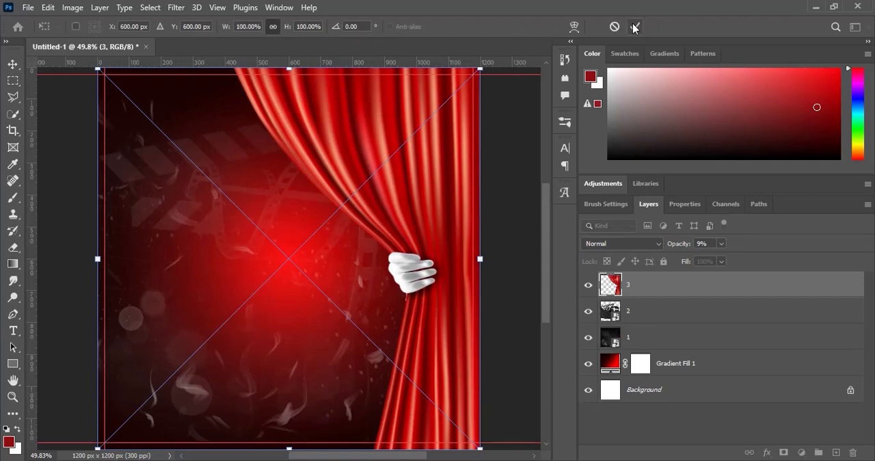
left_click(633, 27)
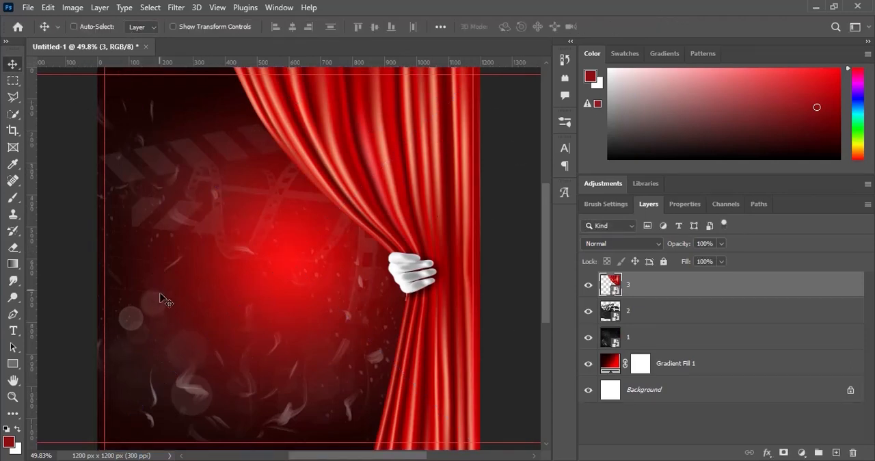
- Group layers 3, 2, 1 and Gradient Fill 1, and name the group Background
left_click(675, 376, "shift")
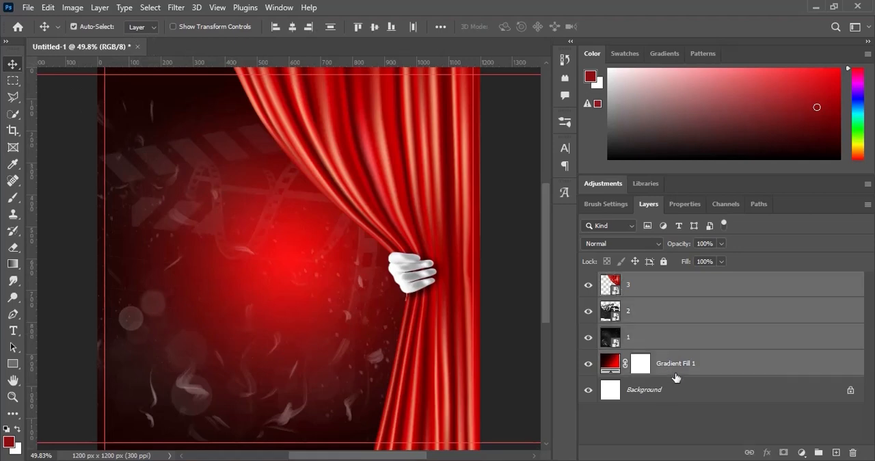
key("ctrl+g")
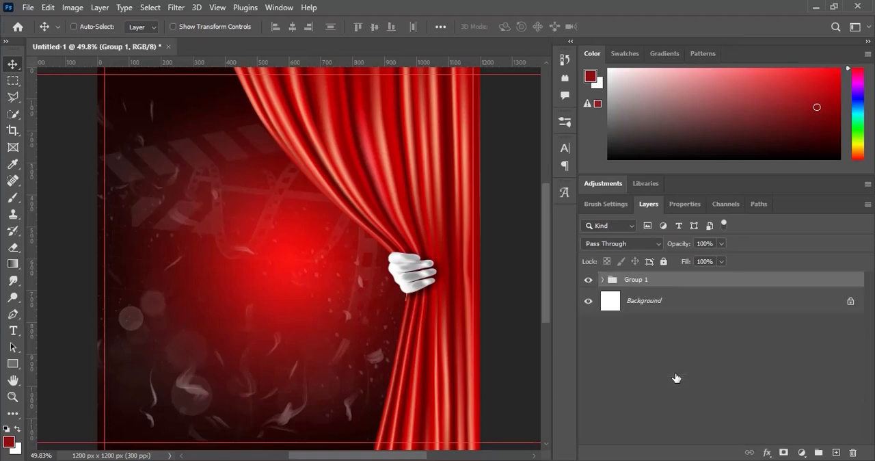
double_click(642, 278)
key("ctrl")
type("Background")
key("Return")
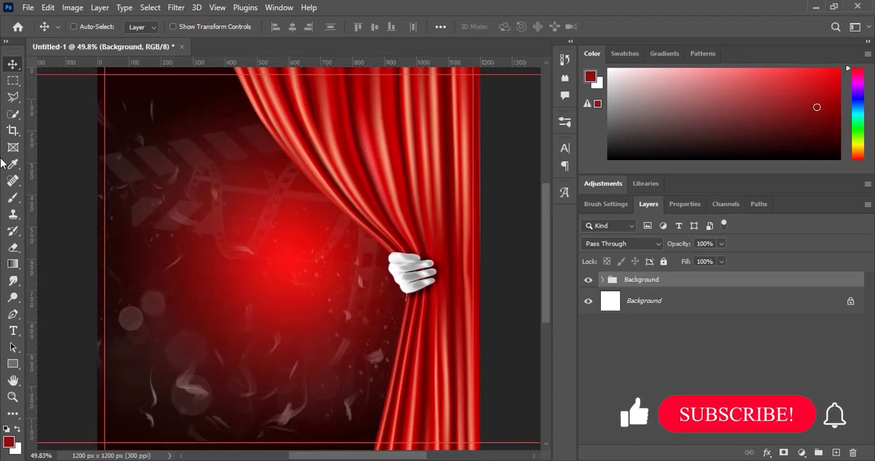
- Add the left-aligned white (ffffff) text YOUR LOGO HERE in Objective Medium, 9 pt, near the flyer's upper-left corner
left_click(13, 331)
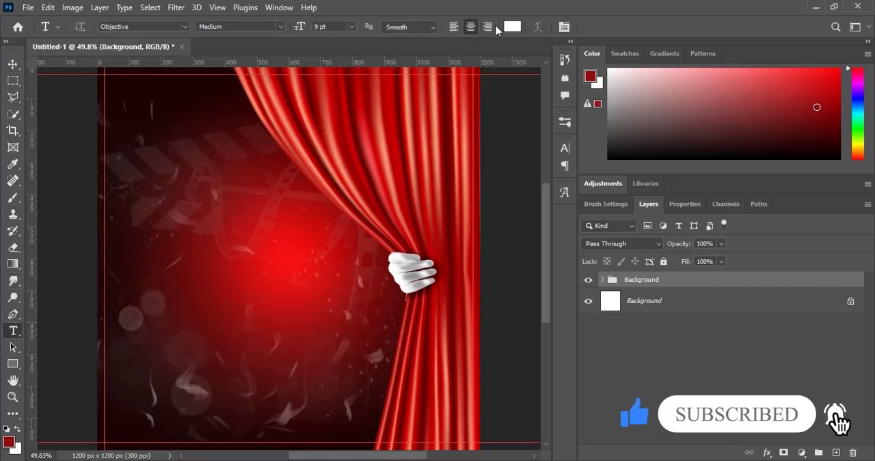
left_click(512, 26)
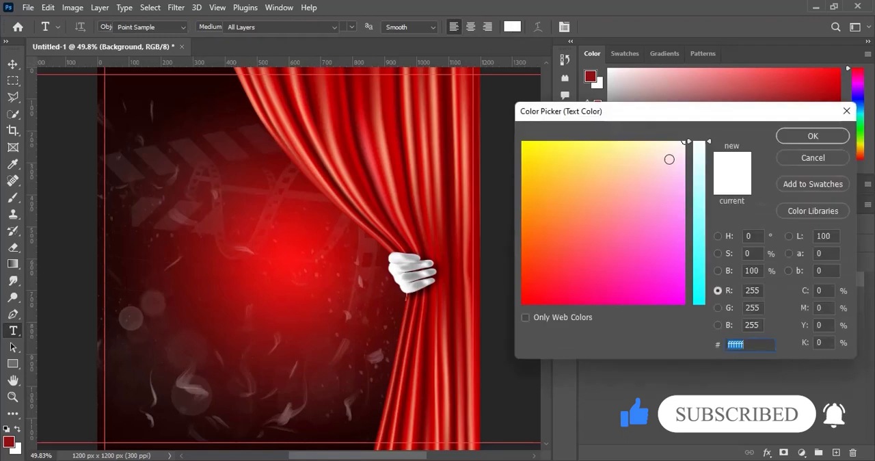
left_click(803, 136)
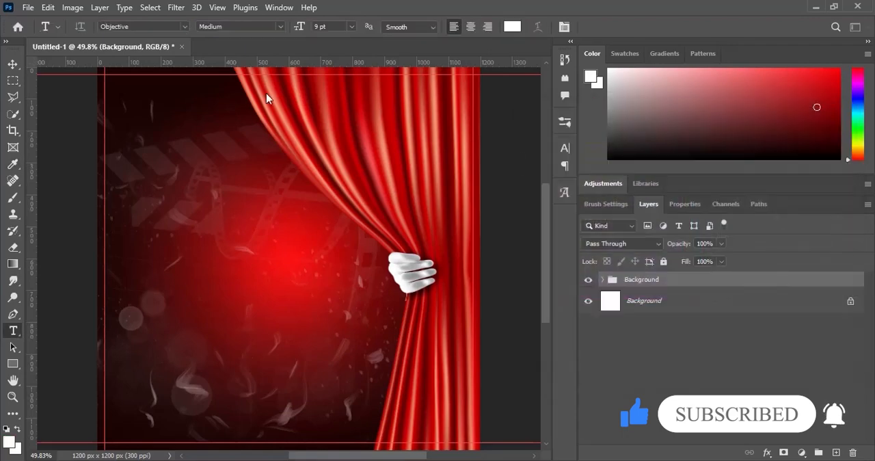
left_click(134, 91)
type("YOUR LOG")
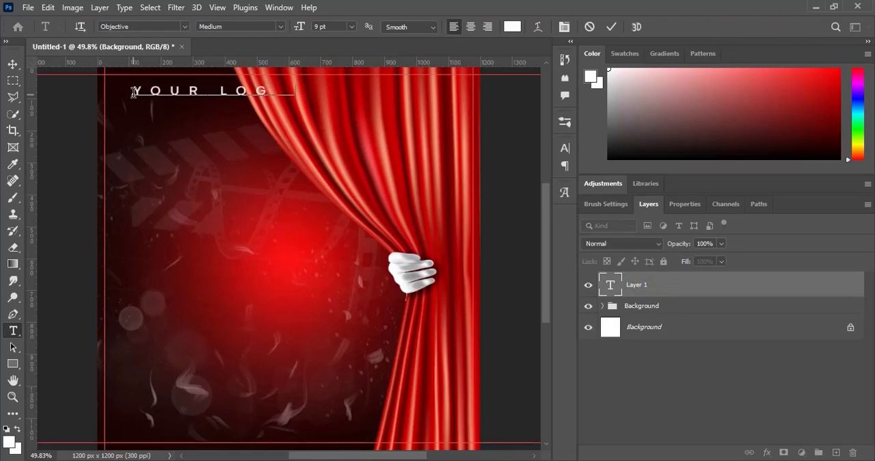
type("O HERA")
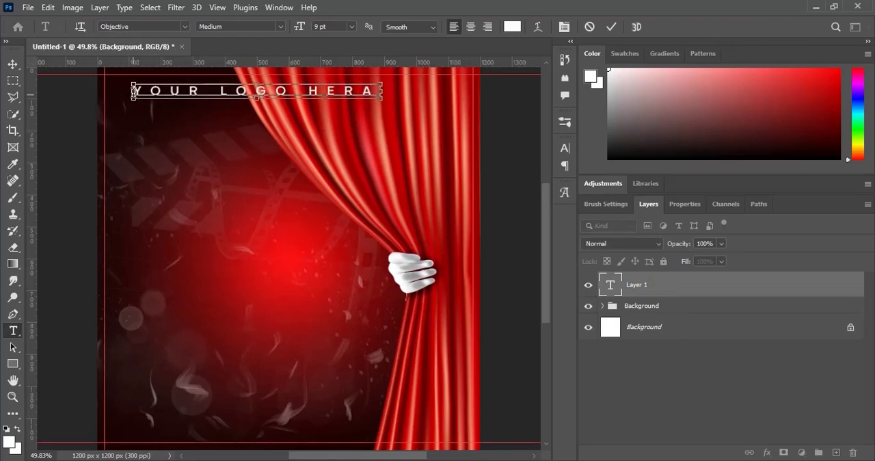
key("Left")
type("E")
- Set the tracking of the YOUR LOGO HERE text to 0 and move the text beside the left margin guide
key("ctrl+a")
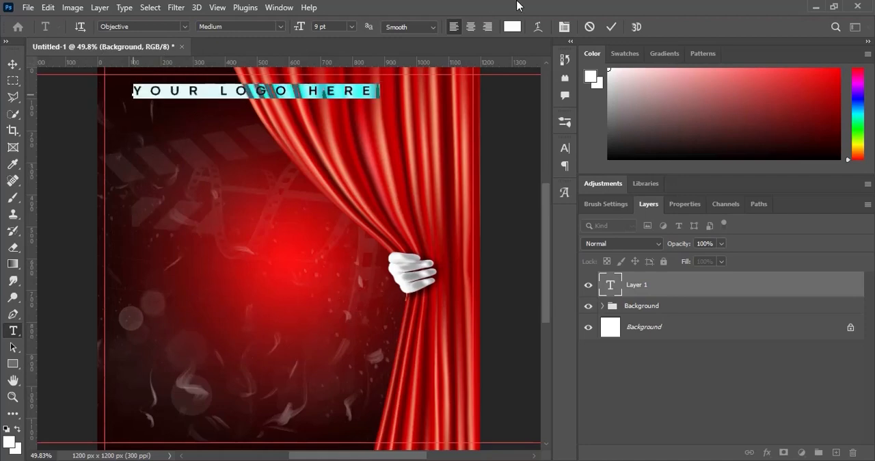
left_click(564, 148)
left_click(519, 194)
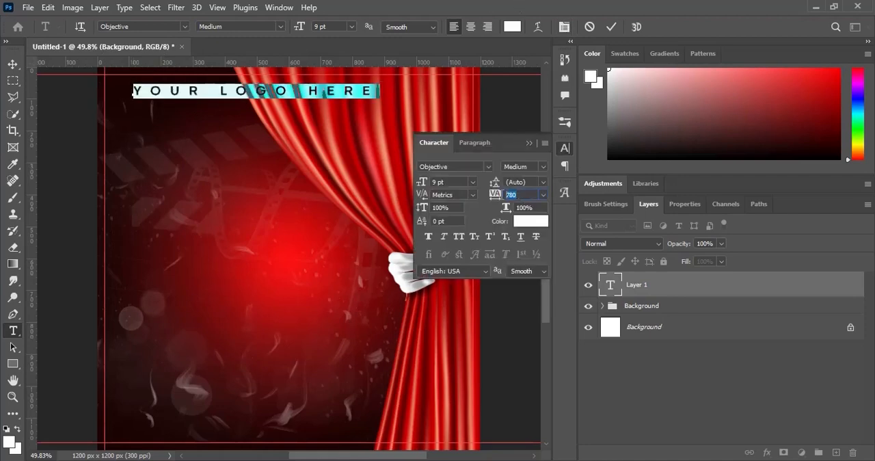
key("Return")
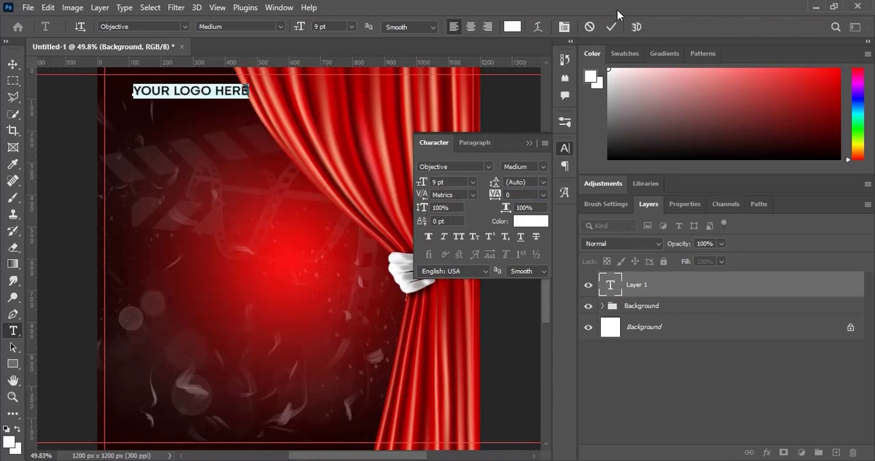
left_click(610, 27)
left_click(611, 27)
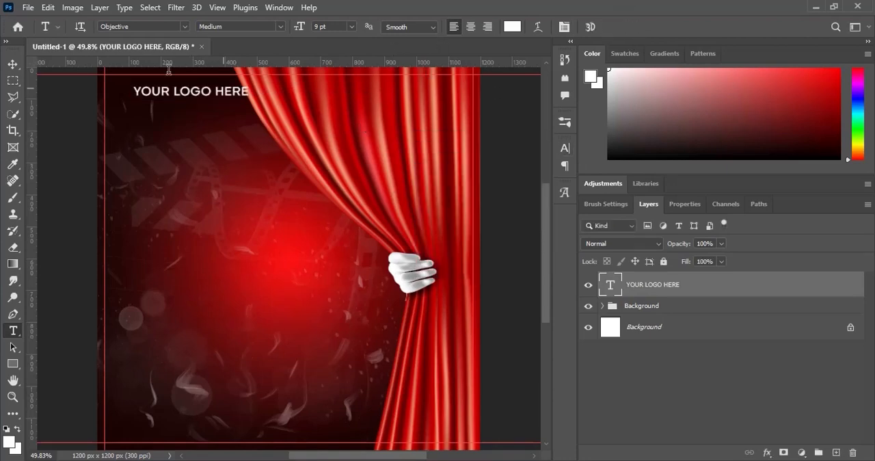
left_click(13, 64)
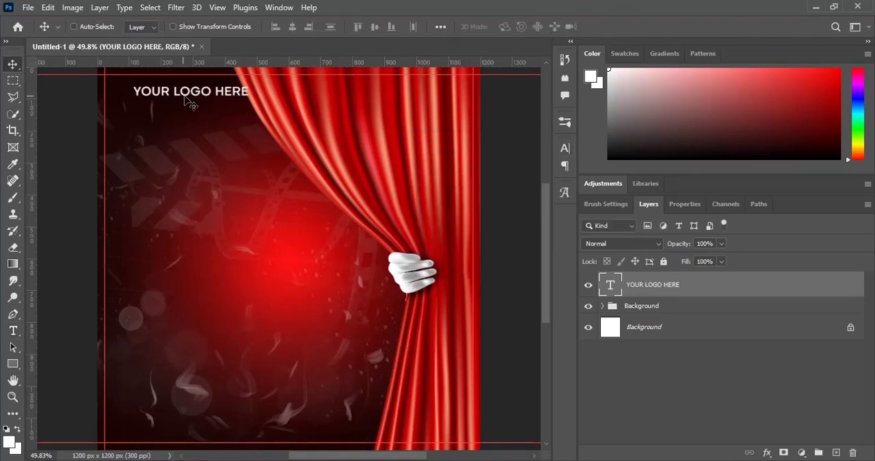
left_click_drag(180, 98, 162, 95)
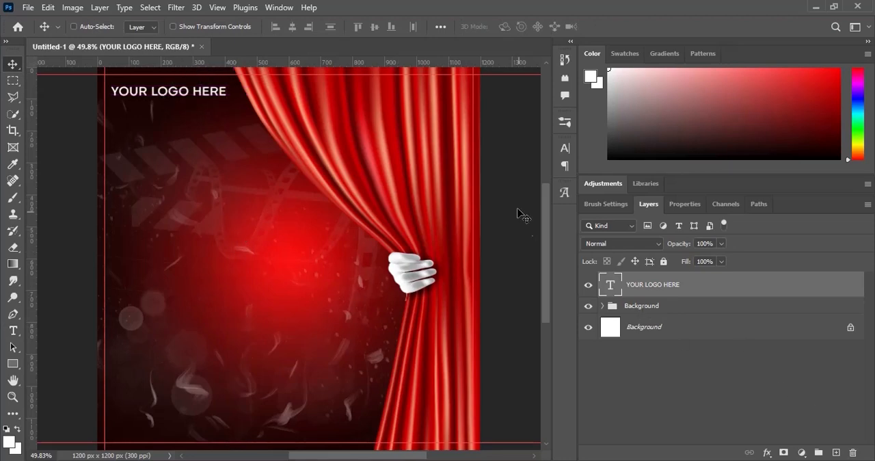
- Copy DO YOU HAVE THE from the Text file in Notepad and paste it as a new text layer below the logo text
left_click(13, 331)
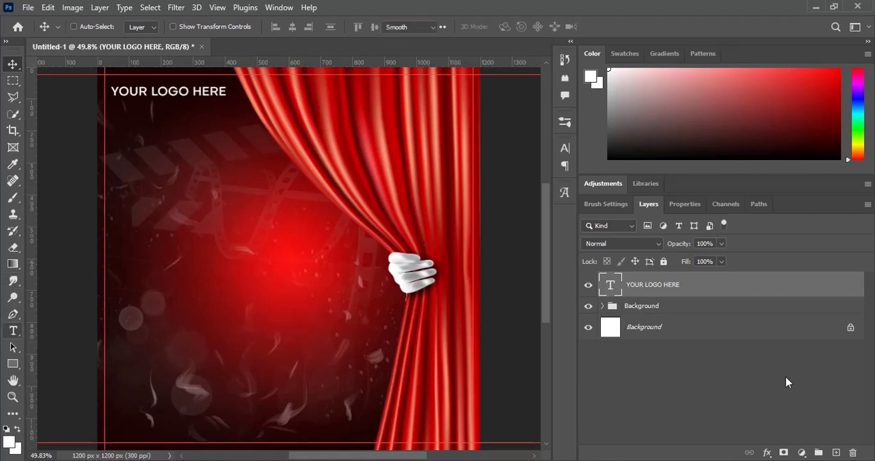
left_click(837, 451)
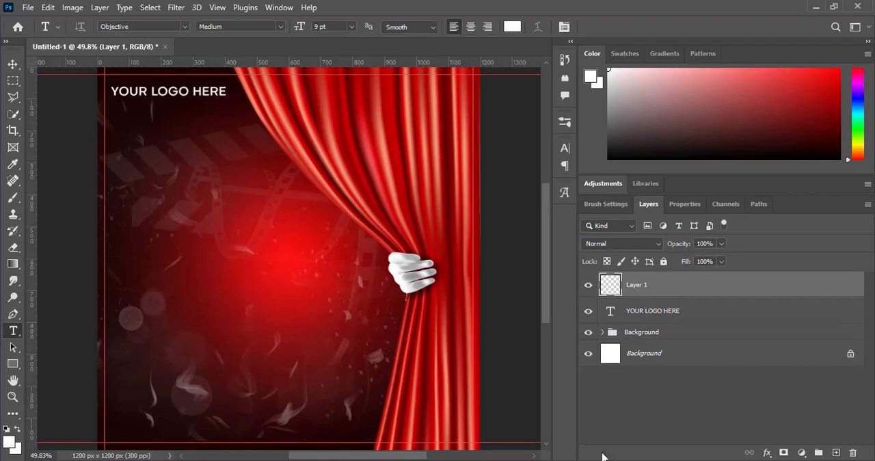
key("alt+Tab")
left_click_drag(299, 149, 201, 154)
key("ctrl+c")
key("alt+Tab")
left_click(159, 197)
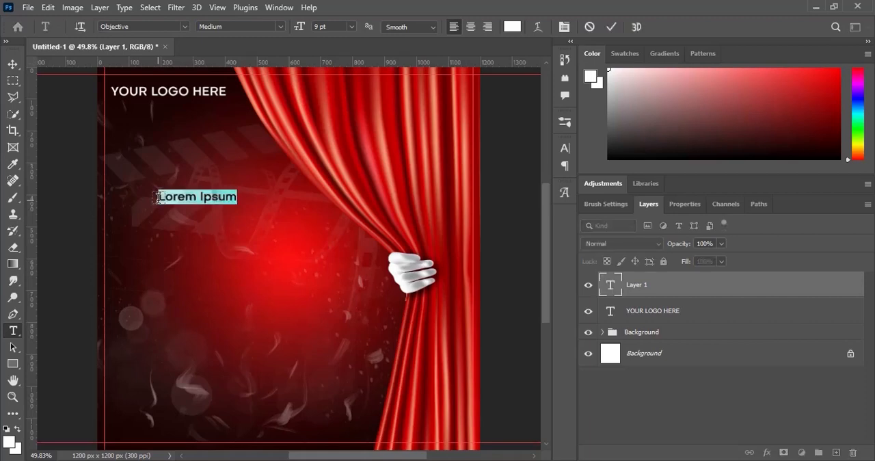
key("ctrl+v")
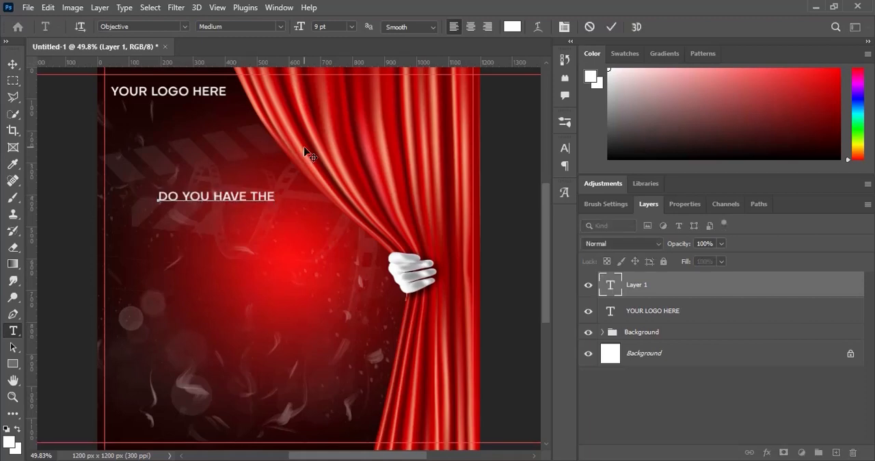
- Change the font of the DO YOU HAVE THE text to Morganite SemiBold
key("ctrl+a")
left_click(142, 25)
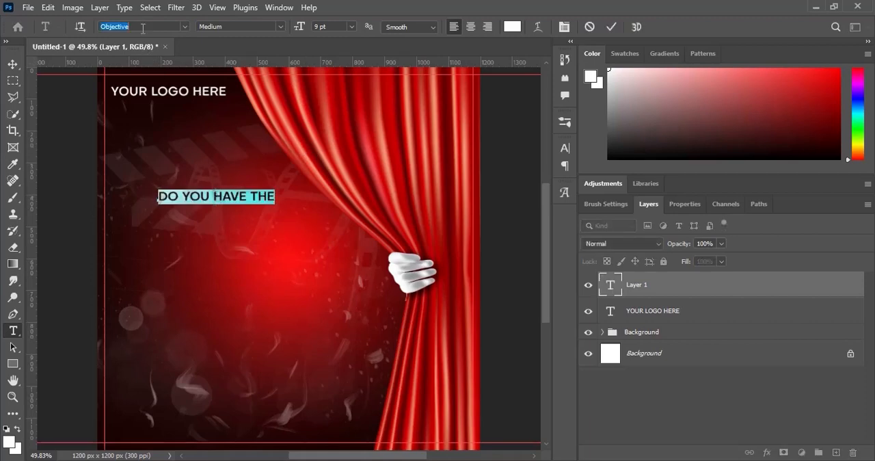
type("Morganite")
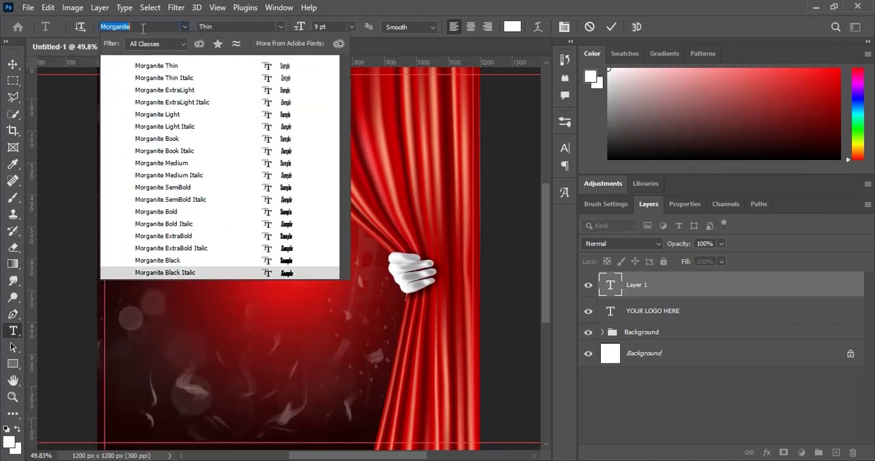
left_click(198, 187)
left_click(611, 27)
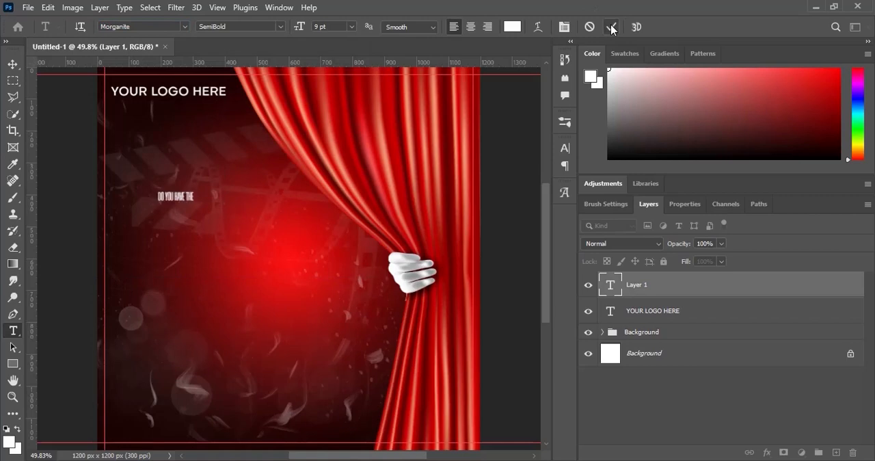
- Enlarge the DO YOU HAVE THE text to about 19 pt and align its left edge with the logo text
key("v")
key("ctrl+t")
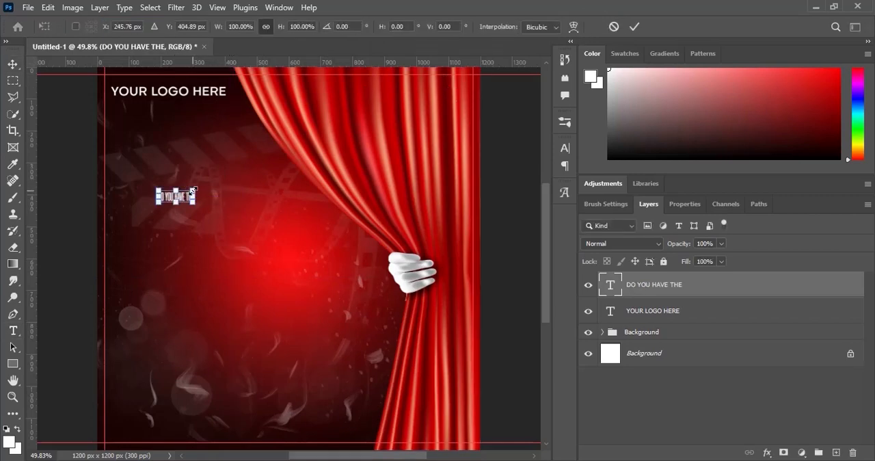
left_click_drag(193, 189, 213, 185)
key("Return")
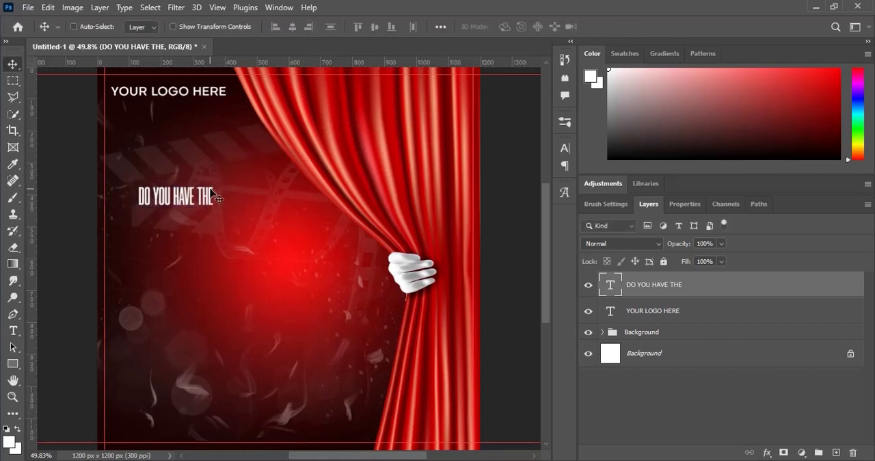
left_click_drag(212, 191, 184, 195)
- Duplicate the DO YOU HAVE THE text layer and position the copy directly below the original line
key("ctrl+j")
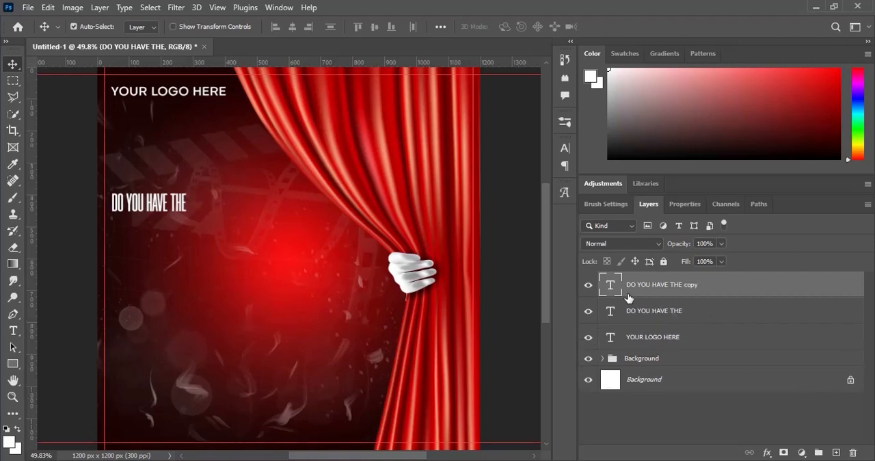
left_click_drag(158, 202, 155, 220)
key("Down")
key("Down")
key("Down")
key("Down")
key("Down")
key("Down")
key("Down")
key("Down")
key("Down")
key("Down")
key("Down")
key("Down")
key("Down")
key("Down")
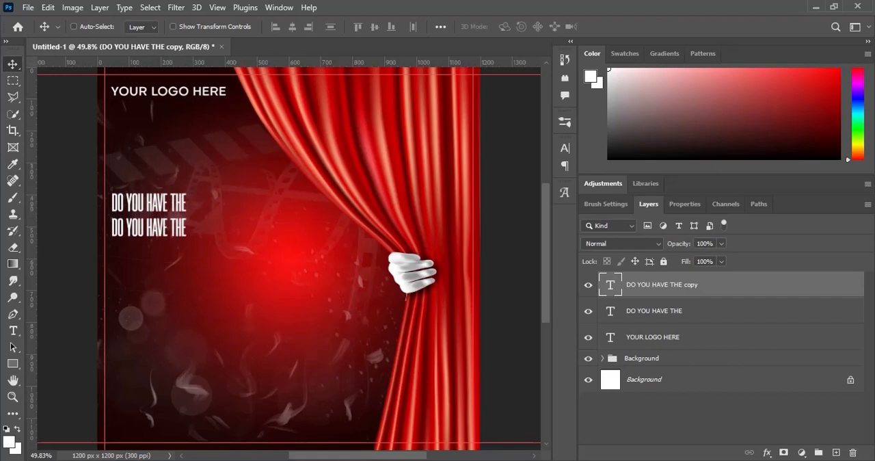
- Copy passion from the Text file in Notepad and replace the text of the DO YOU HAVE THE copy layer in Photoshop with it
key("alt+Tab")
key("alt+Tab")
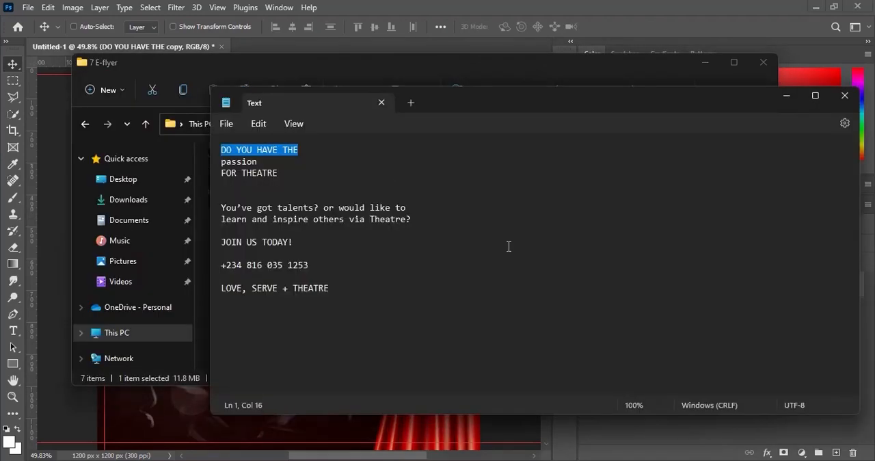
left_click_drag(261, 162, 208, 166)
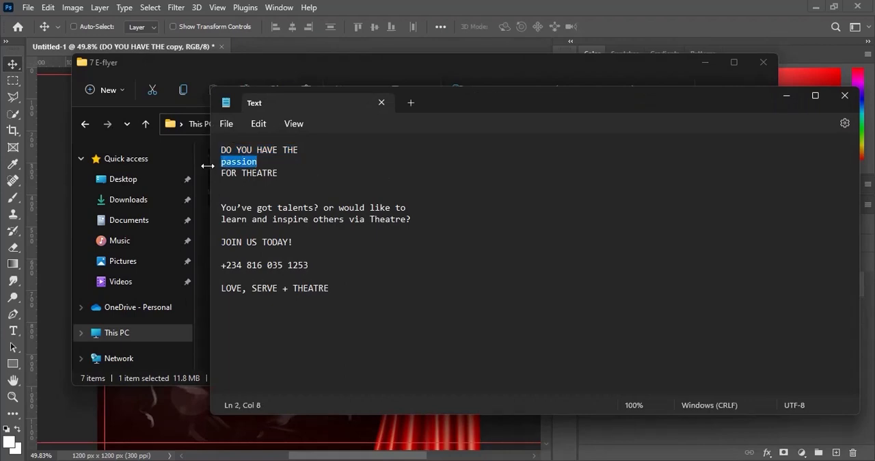
key("alt+Tab")
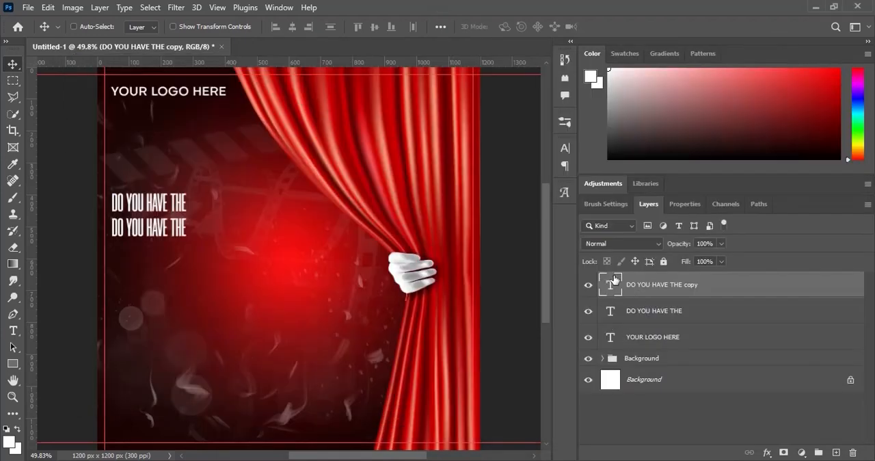
double_click(614, 278)
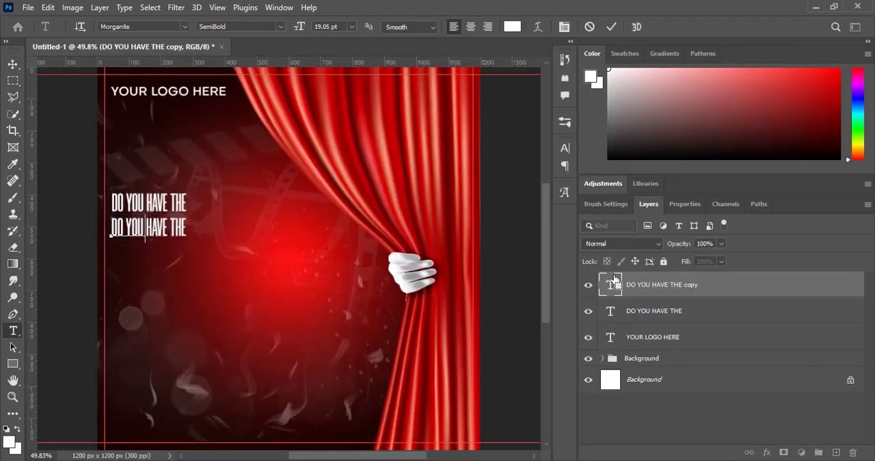
key("ctrl+v")
double_click(614, 278)
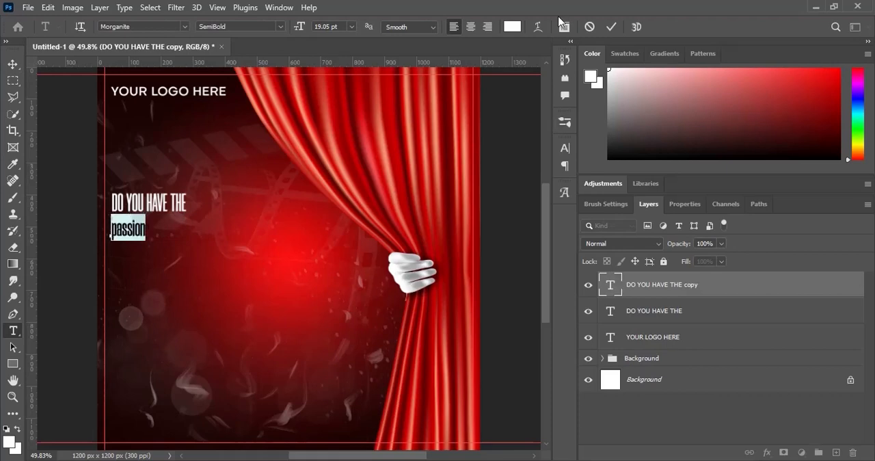
- Apply All Caps to the passion text and commit the text edit
left_click(564, 26)
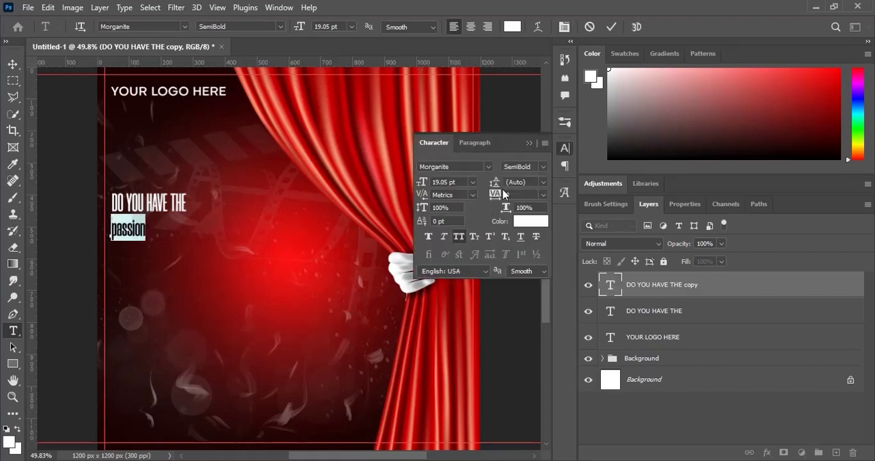
left_click(529, 143)
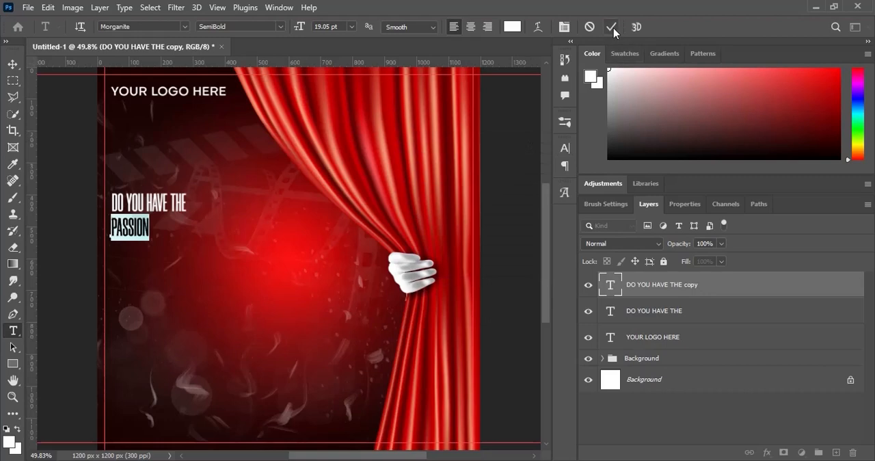
left_click(613, 30)
key("v")
- Scale the PASSION text to about 377% and position it closely below the DO YOU HAVE THE line
key("ctrl+t")
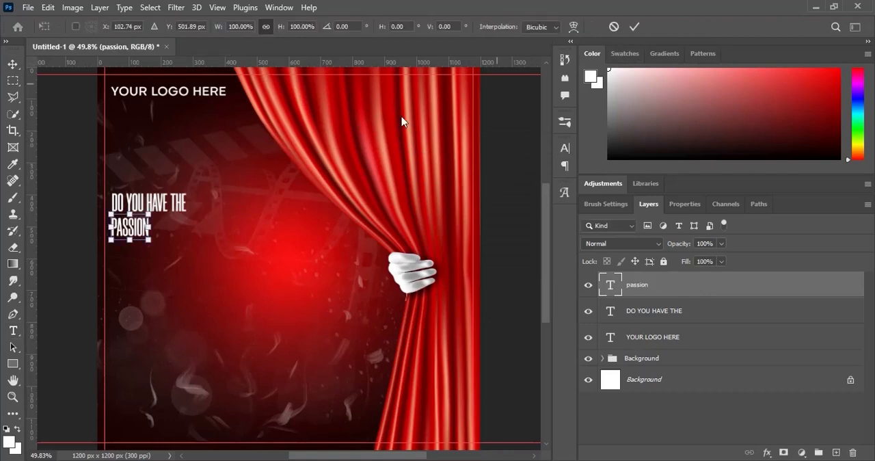
left_click_drag(149, 239, 272, 282)
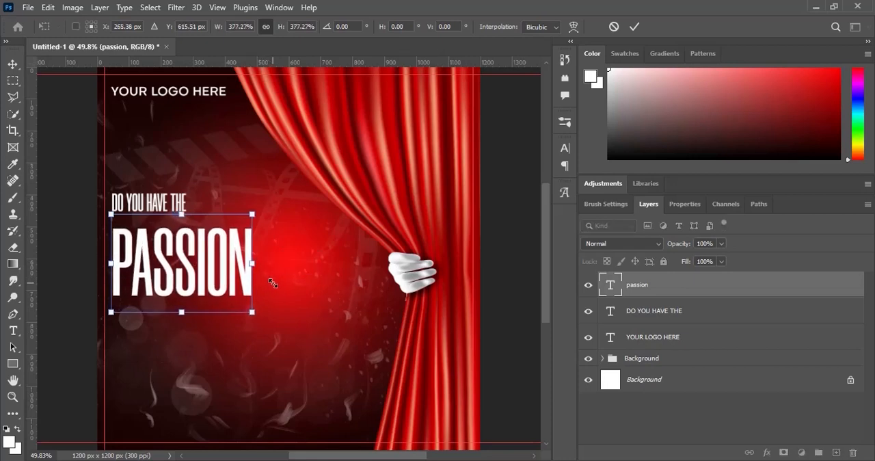
left_click(633, 26)
left_click_drag(198, 282, 198, 267)
key("Down")
key("Down")
key("Down")
key("Down")
key("Down")
key("Down")
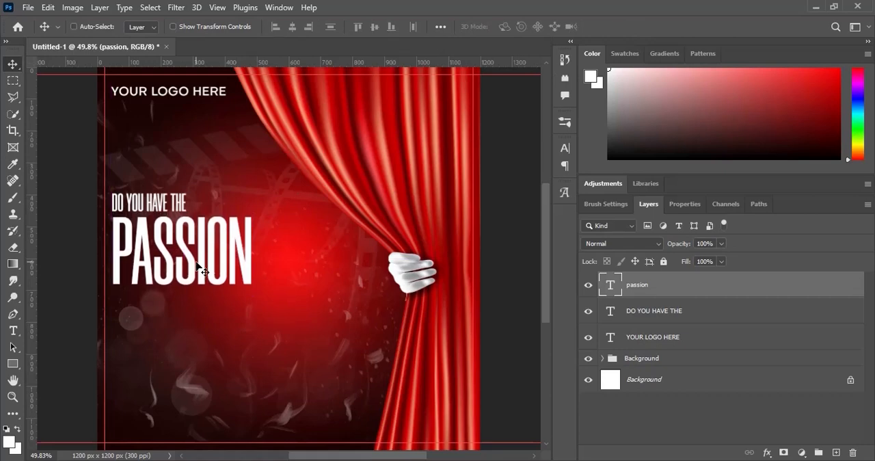
- Duplicate the DO YOU HAVE THE text layer and place the copy directly below PASSION
left_click(671, 321)
key("ctrl+j")
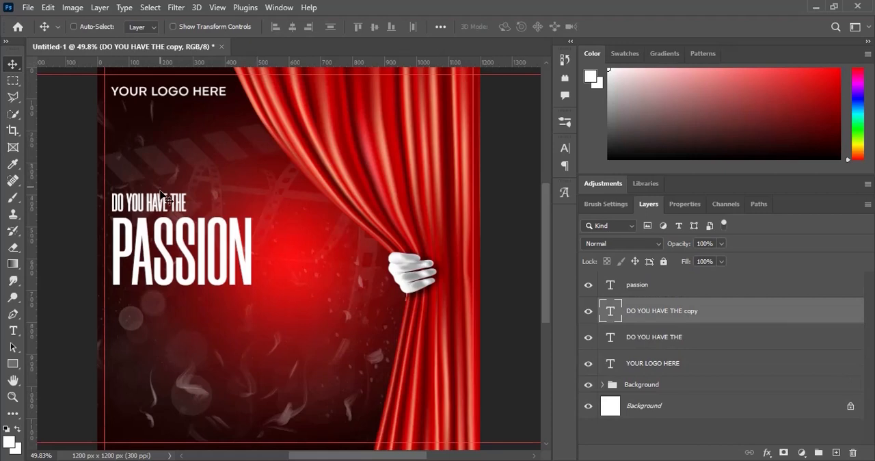
left_click_drag(162, 195, 162, 291)
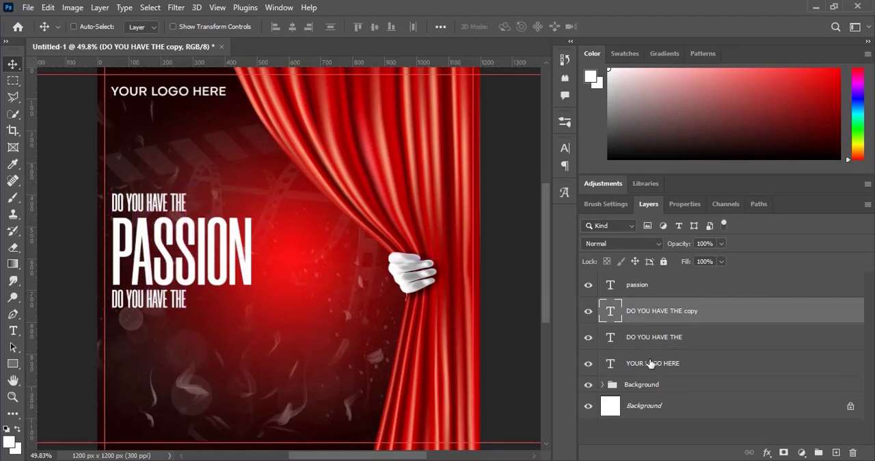
- Copy FOR THEATRE from the Text file in Notepad and replace the text of the lower DO YOU HAVE THE copy in Photoshop with it
left_click(600, 459)
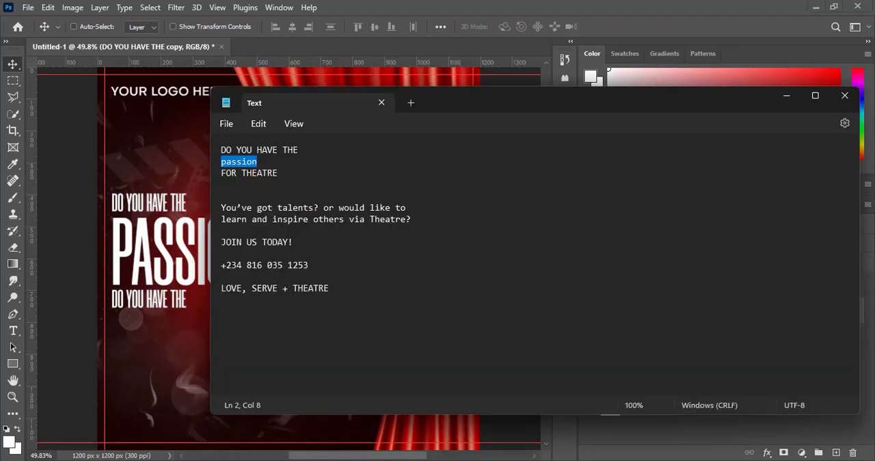
left_click_drag(281, 174, 210, 178)
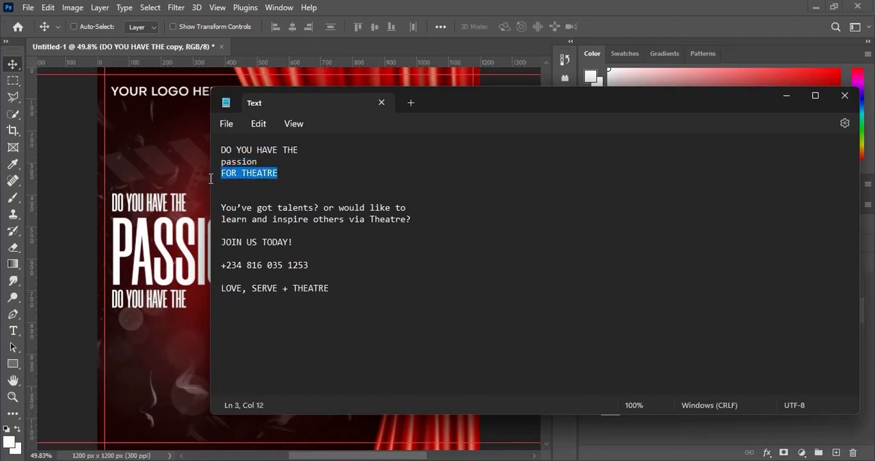
left_click(390, 6)
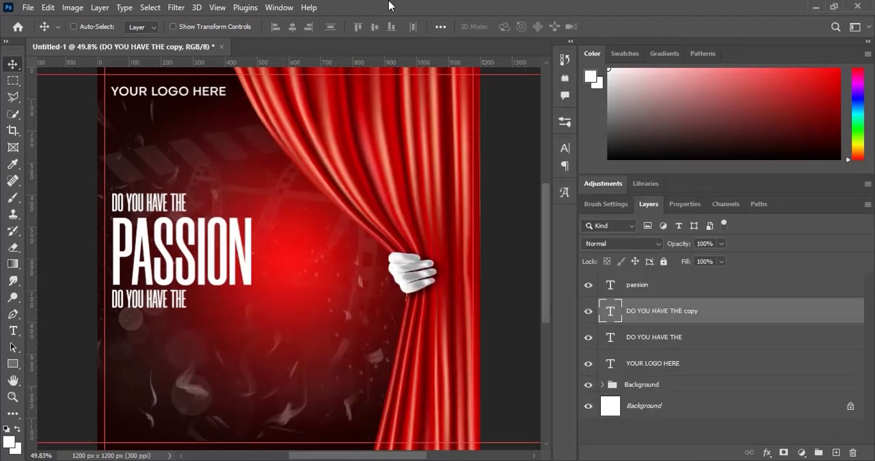
double_click(617, 310)
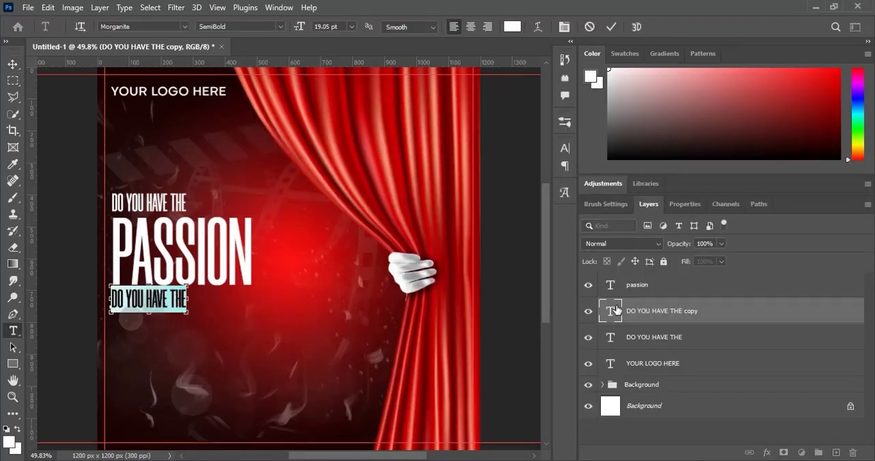
key("ctrl+v")
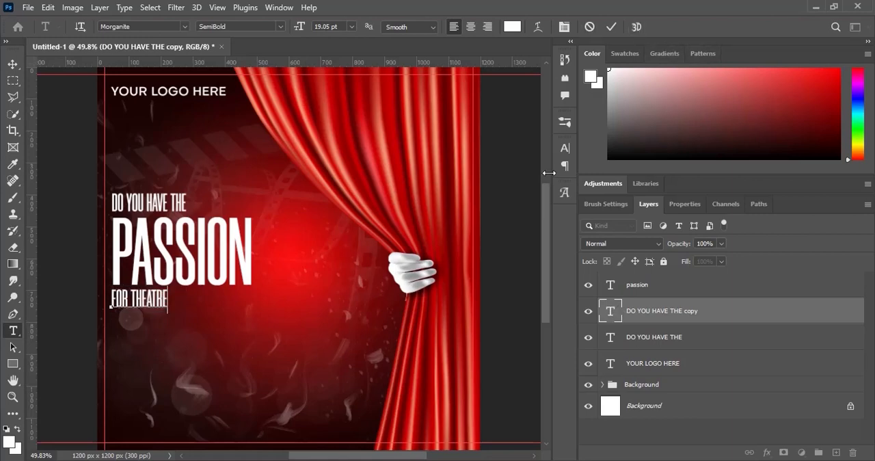
- Color only the word THEATRE in the FOR THEATRE line yellow (ffff21) and commit the text edit
left_click_drag(168, 298, 132, 293)
left_click(512, 26)
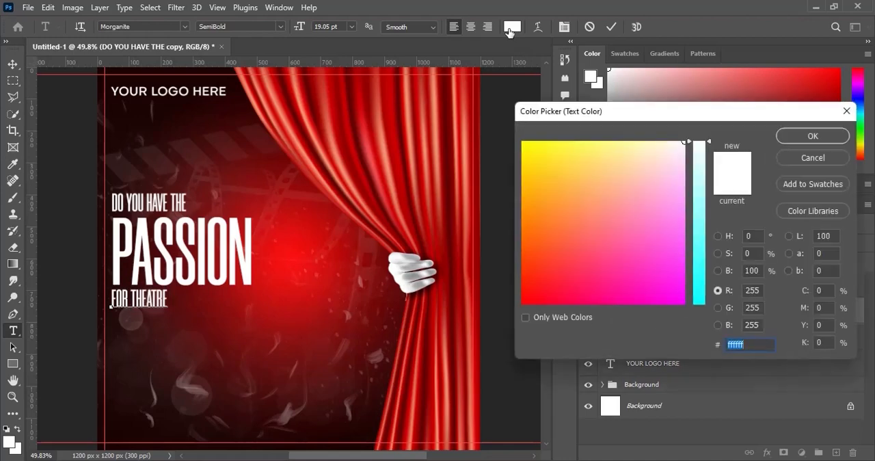
type("0FFCE0")
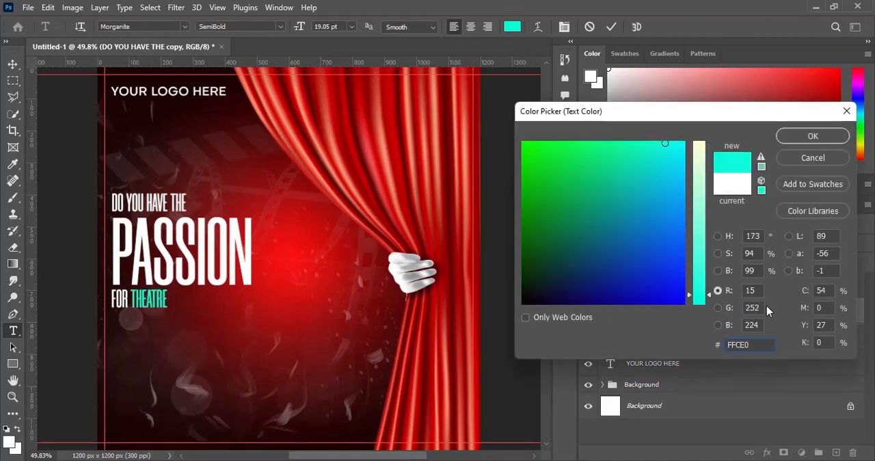
key("Left")
type("F")
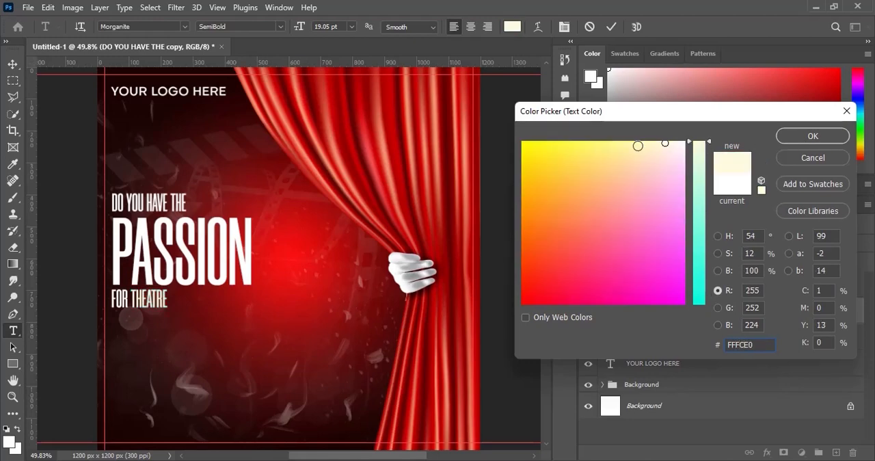
left_click_drag(638, 146, 542, 135)
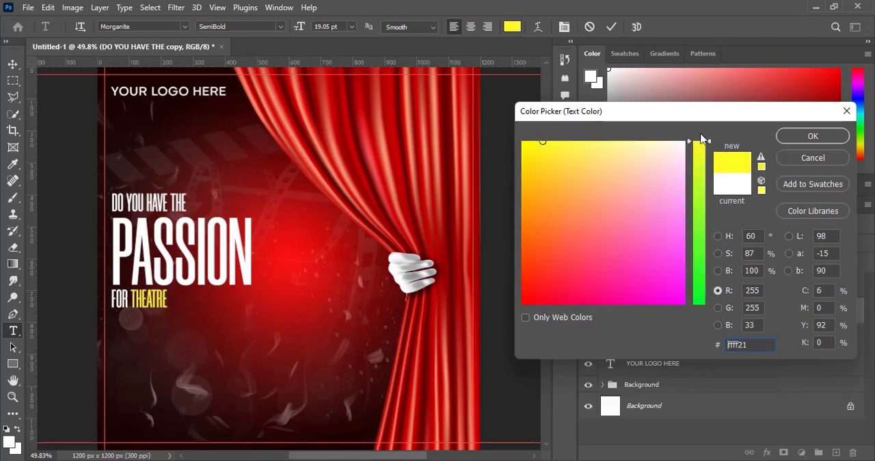
left_click(813, 135)
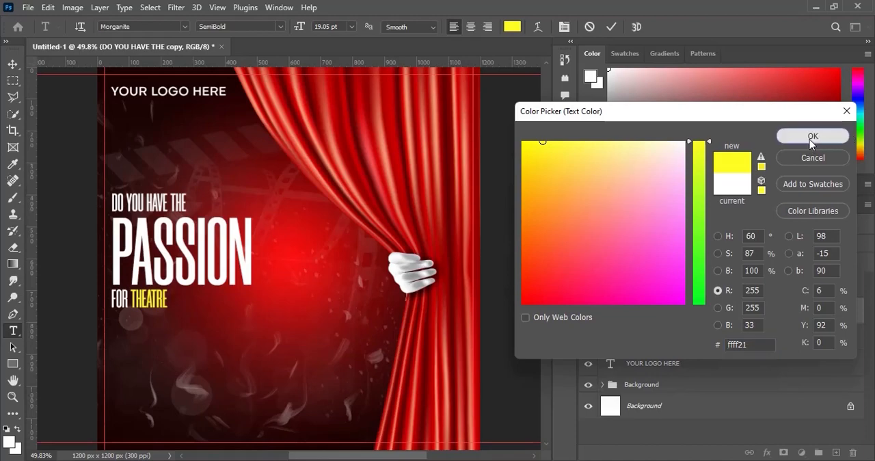
left_click(611, 27)
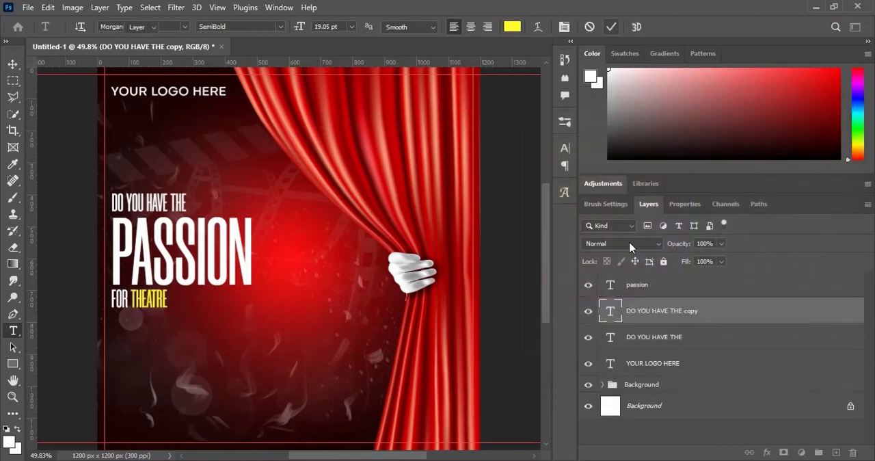
key("v")
- Align the left edges of the FOR THEATRE, DO YOU HAVE THE and YOUR LOGO HERE layers and distribute them vertically
left_click(675, 369, "shift")
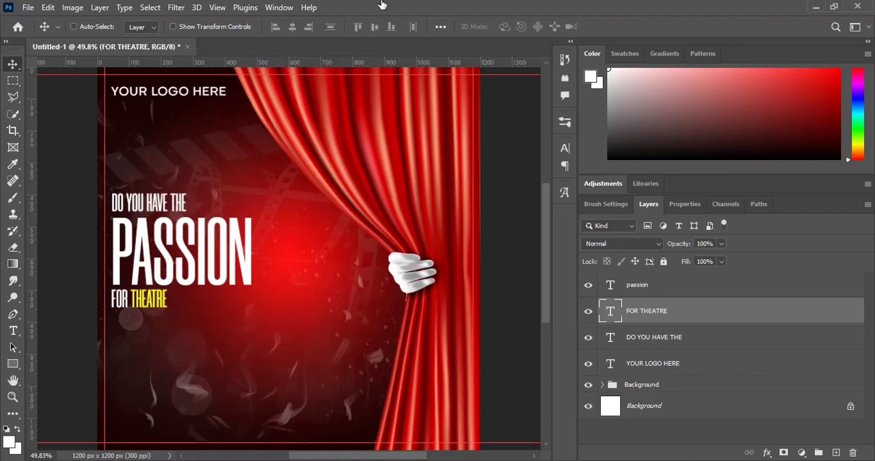
left_click(277, 26)
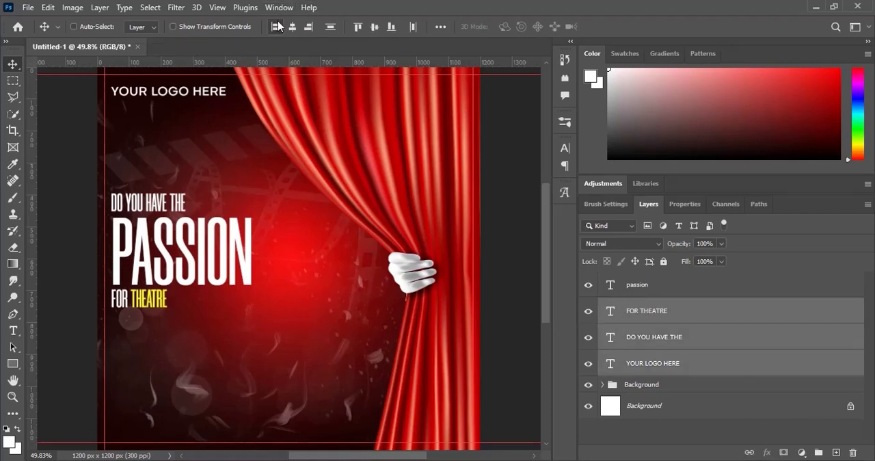
left_click(332, 27)
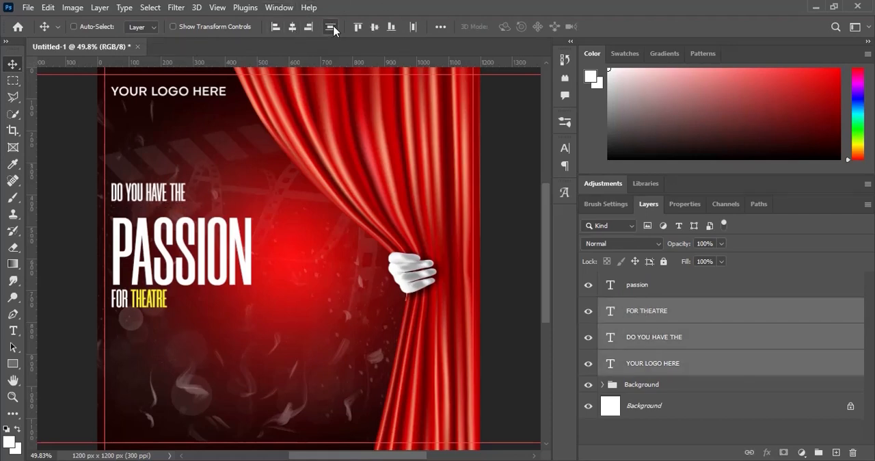
- Align the left edges of the passion, FOR THEATRE and DO YOU HAVE THE layers and distribute them evenly in the vertical direction
left_click(645, 312)
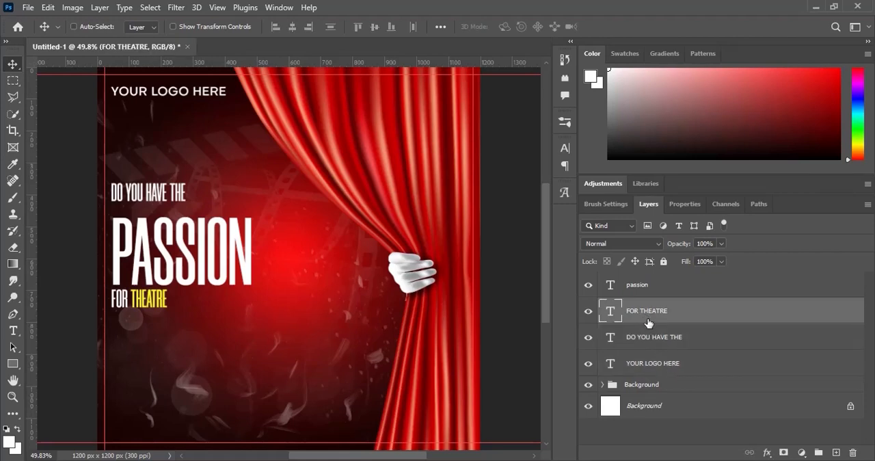
left_click(647, 336)
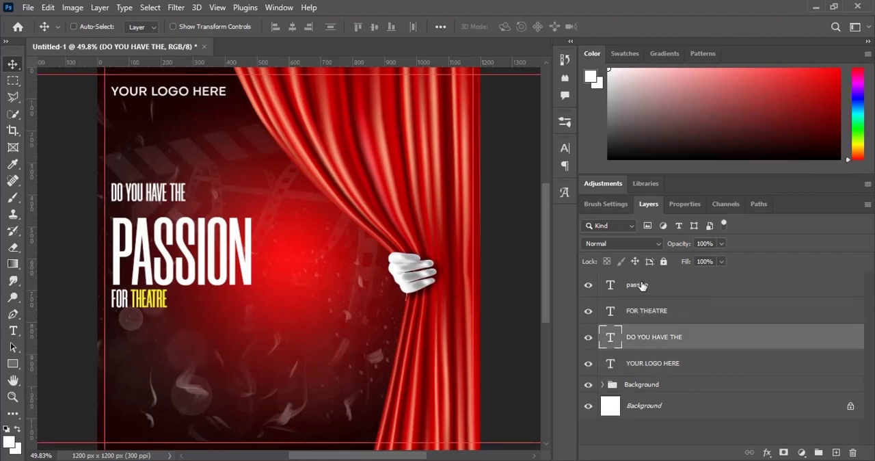
left_click(641, 285, "shift")
left_click(276, 28)
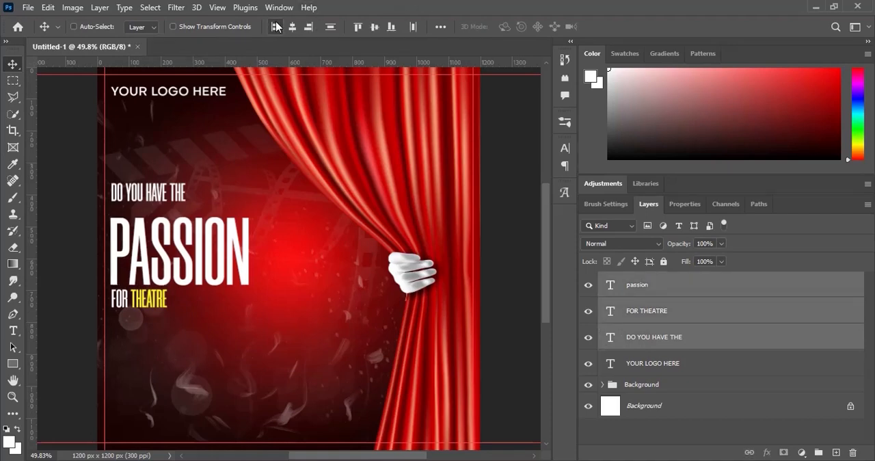
left_click(334, 26)
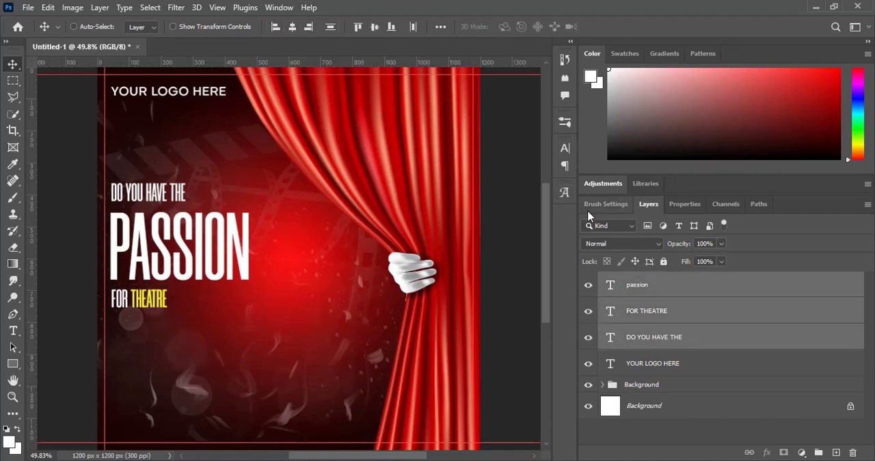
- Group the three headline text layers and name the group THEME
key("ctrl+g")
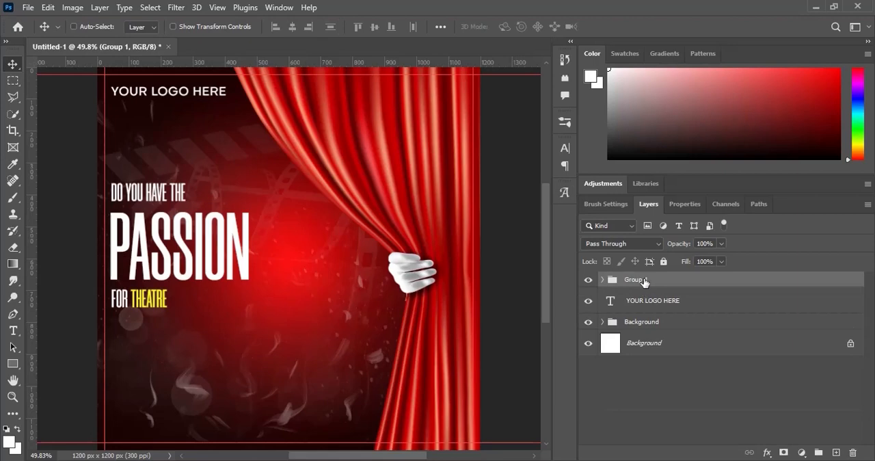
double_click(644, 281)
type("THEME")
key("Return")
- Enlarge the THEME group slightly while keeping its left edge in line with the logo text
key("ctrl+t")
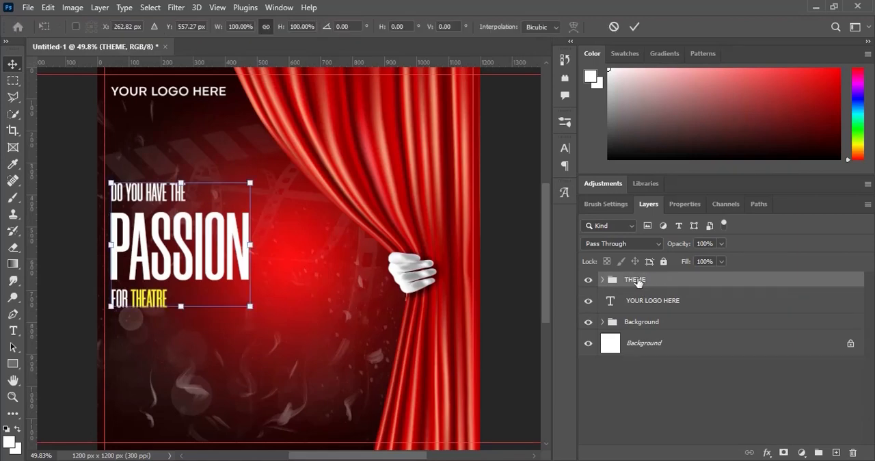
left_click_drag(249, 306, 261, 317)
key("Return")
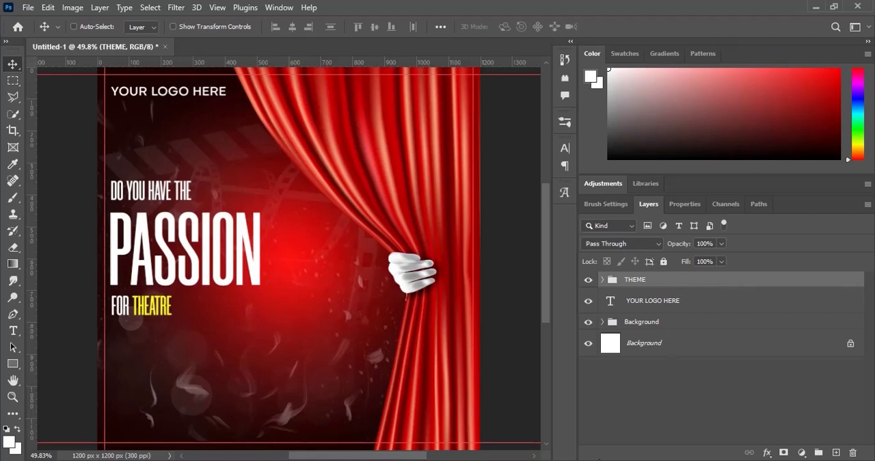
- Copy the sentence "You've got talents? or would like to learn and inspire others via Theatre?" from the Text file and return to Photoshop
key("alt+Tab")
left_click_drag(421, 224, 219, 210)
key("ctrl+c")
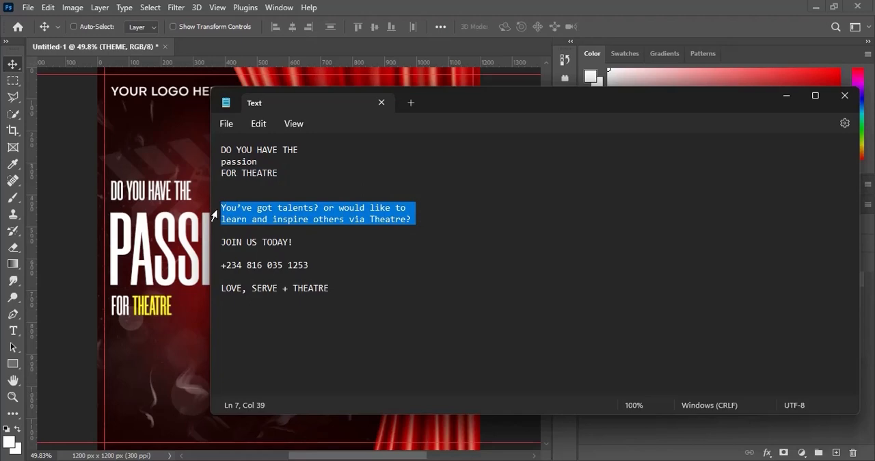
key("alt+Tab")
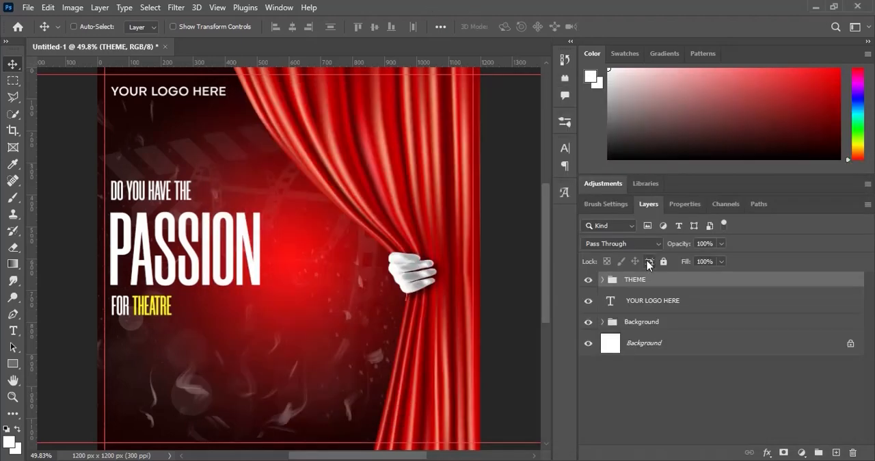
- Add the copied talents sentence as a new text layer in Objective Medium, 9 pt, just below FOR THEATRE
left_click(12, 331)
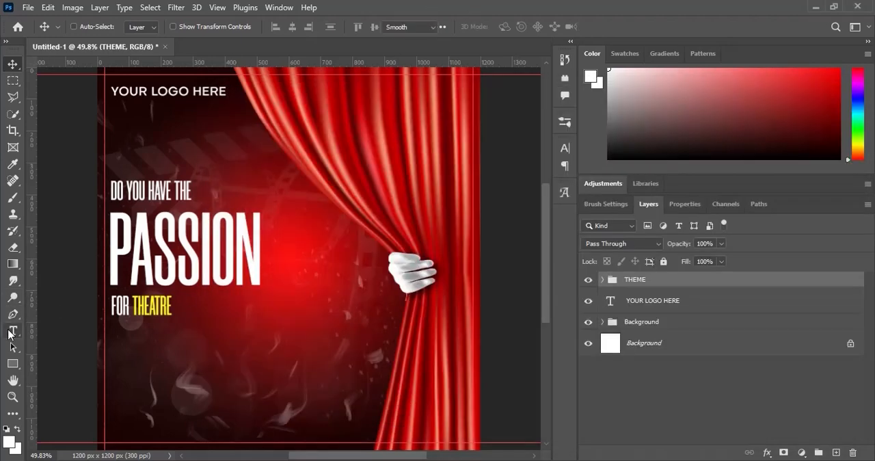
left_click(120, 332)
left_click(157, 26)
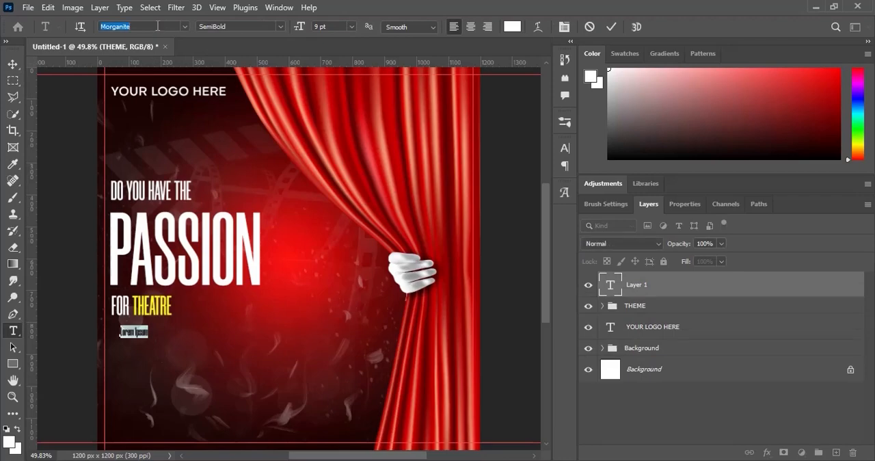
type("OBJEC")
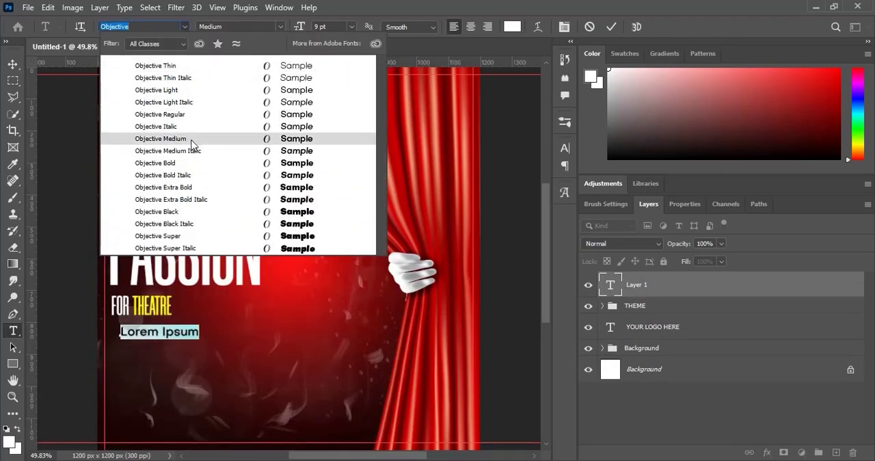
left_click(192, 140)
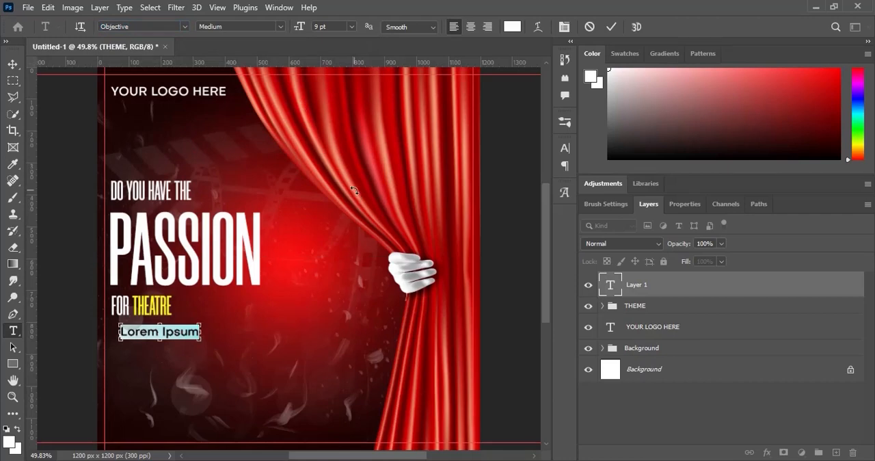
key("ctrl+v")
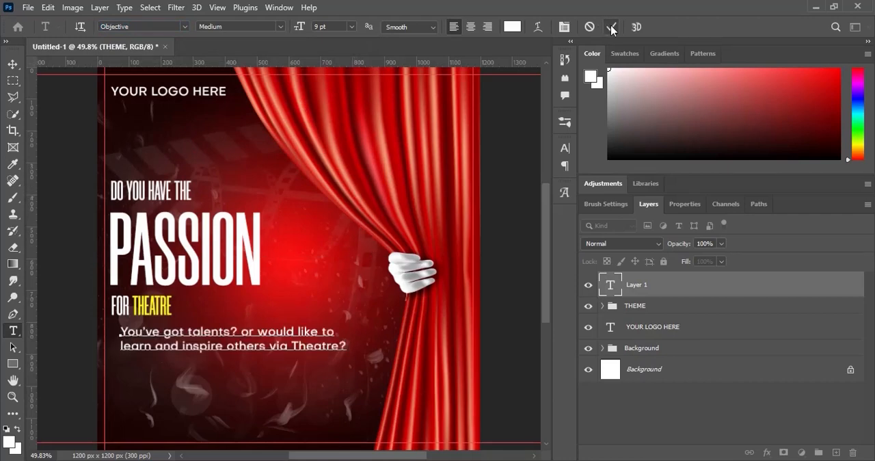
left_click(611, 27)
- Scale the talents text down proportionally to about 78%, keeping its upper-left corner in place
key("ctrl+t")
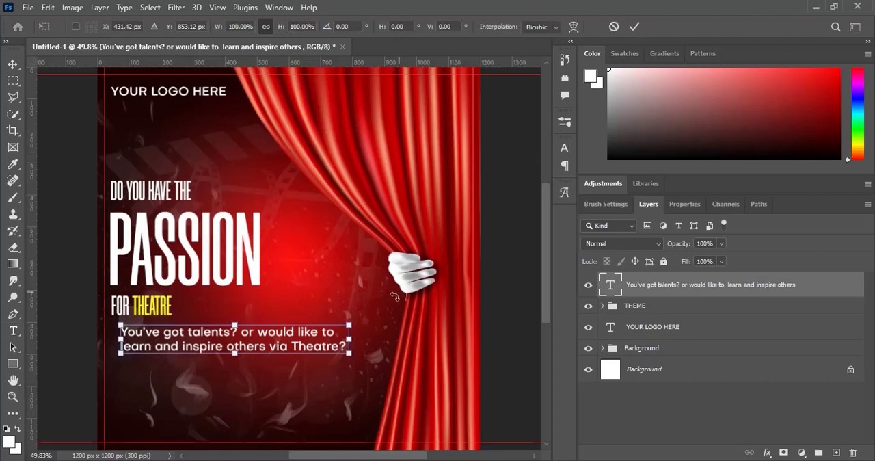
left_click_drag(349, 356, 302, 344)
key("Return")
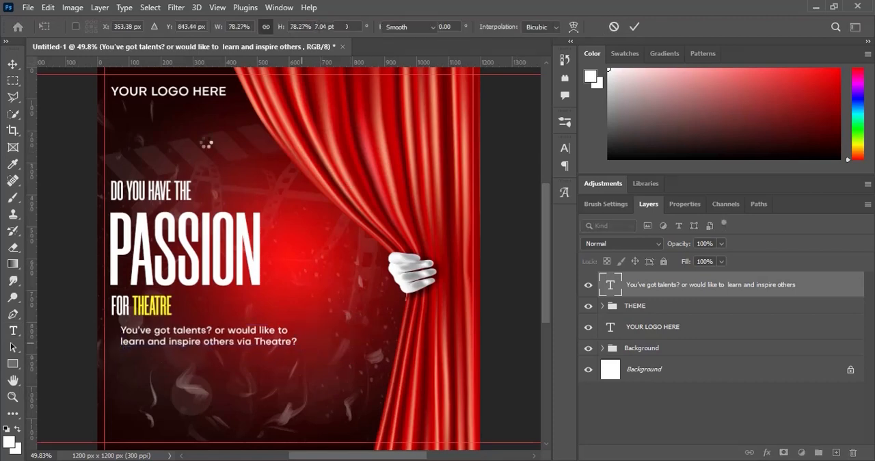
- Align the left edges of the talents text, THEME group and YOUR LOGO HERE, and nudge the talents text down slightly
left_click(12, 63)
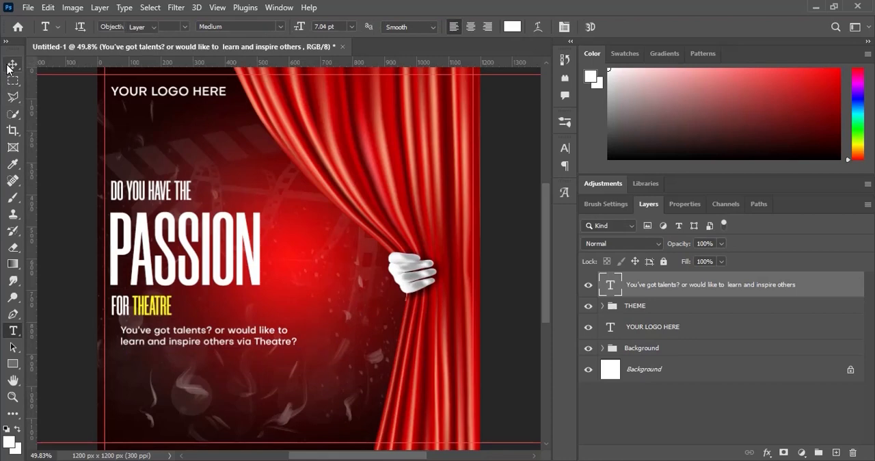
left_click(649, 307, "shift")
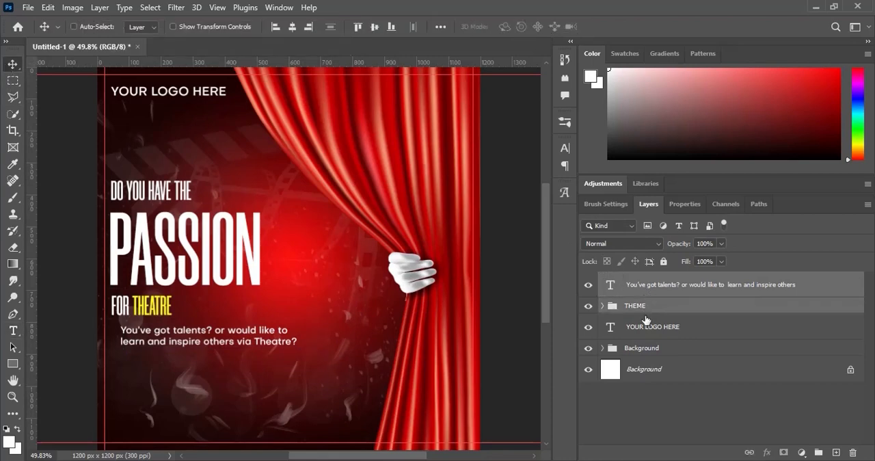
left_click(639, 330, "shift")
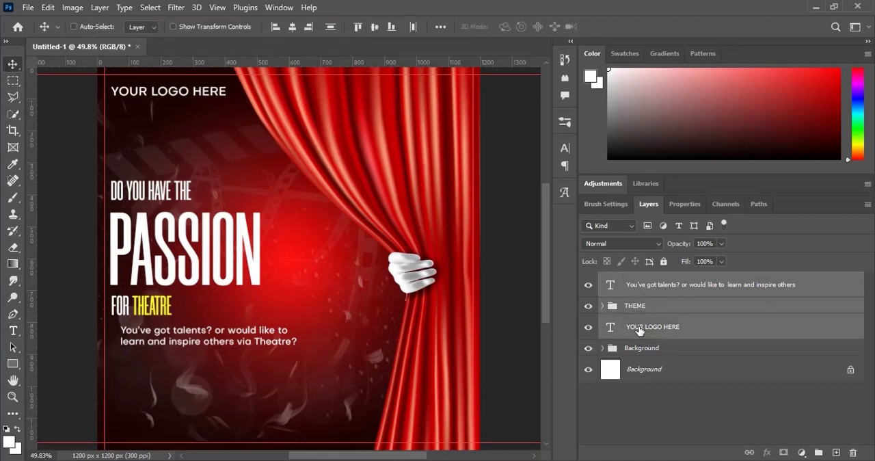
left_click(276, 27)
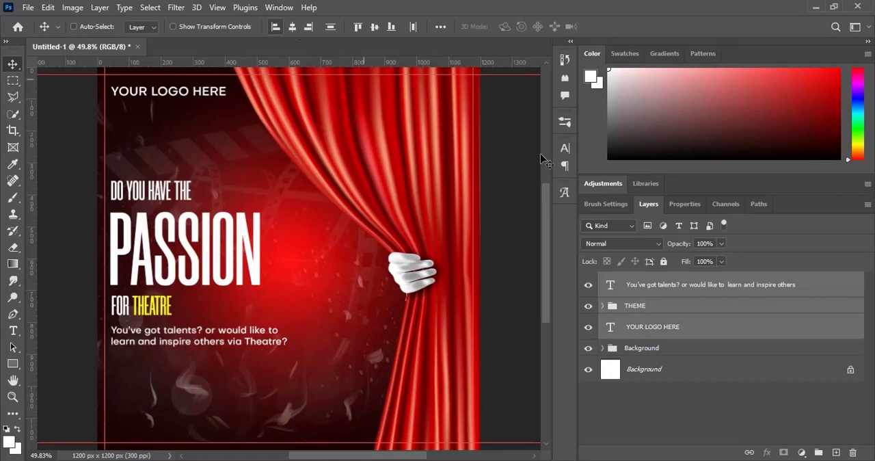
left_click(666, 282)
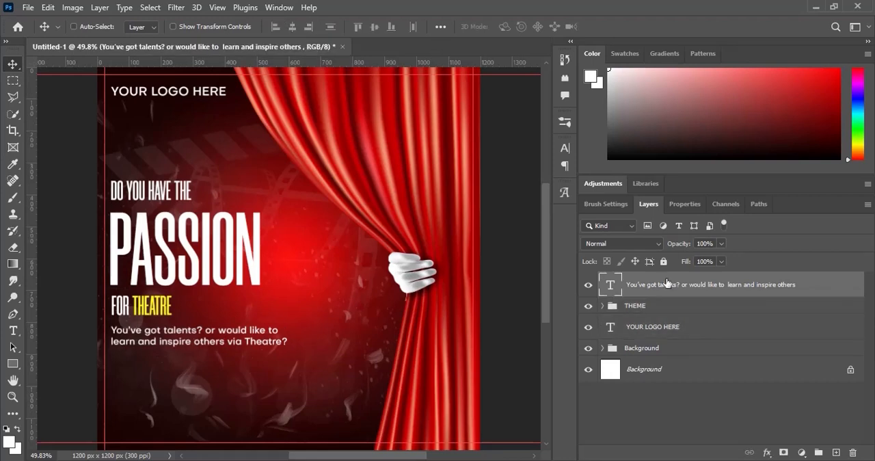
key("Down")
key("Down")
key("Down")
key("Down")
key("Down")
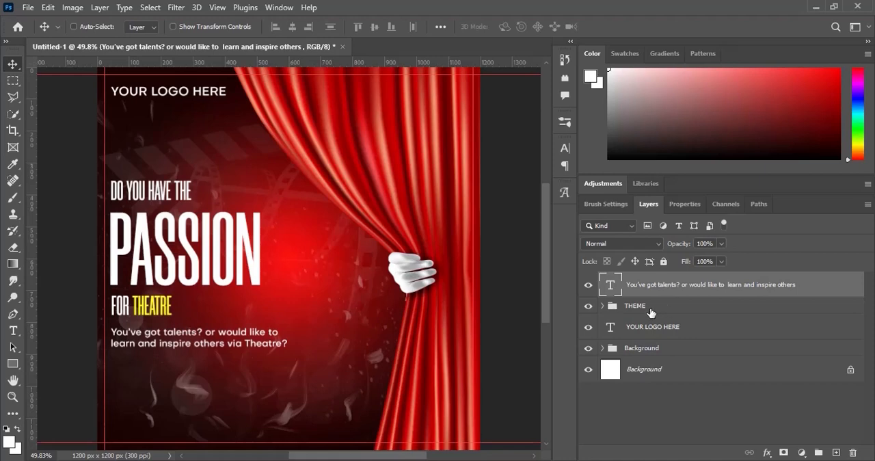
- Move the THEME group up towards the logo and enlarge it from its upper-left corner to fill the gap above the talents text
left_click(647, 309)
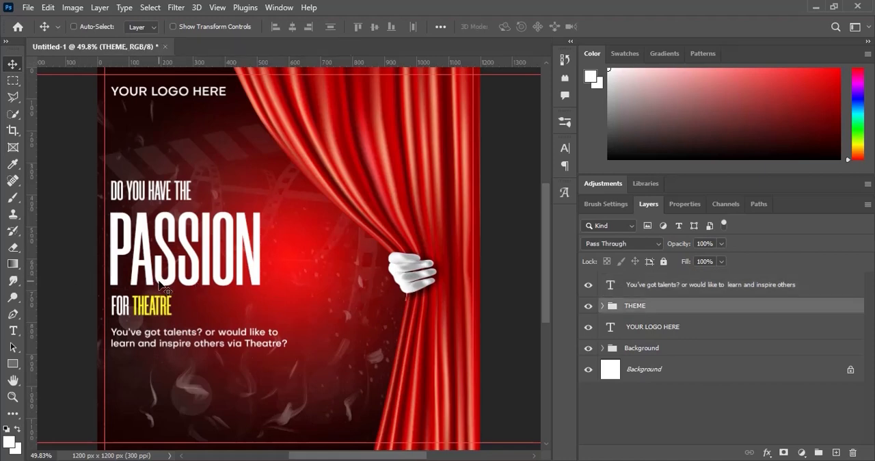
left_click_drag(164, 287, 163, 262)
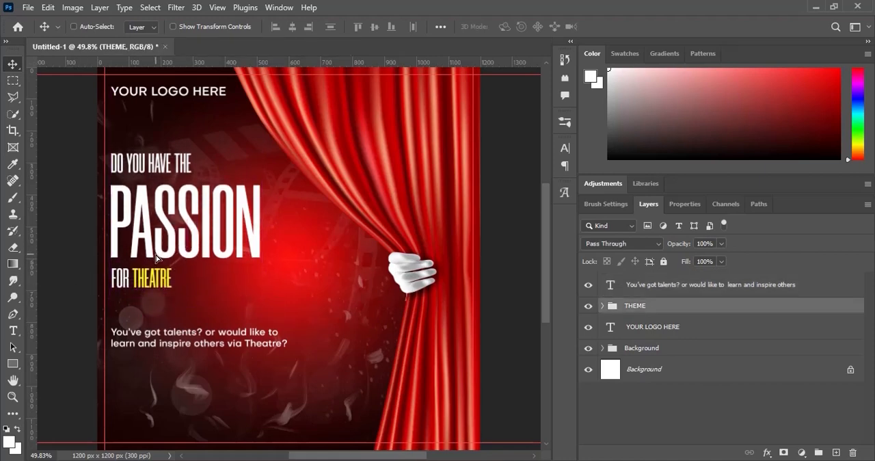
key("ctrl+t")
left_click_drag(266, 293, 291, 306)
key("Return")
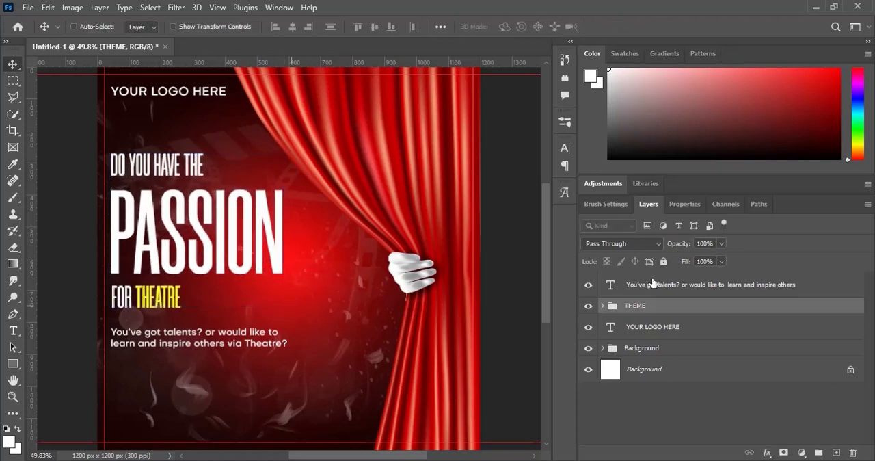
- Move FOR THEATRE closer to PASSION, distribute the three headline layers evenly in the vertical direction, and collapse the THEME group
left_click(602, 306)
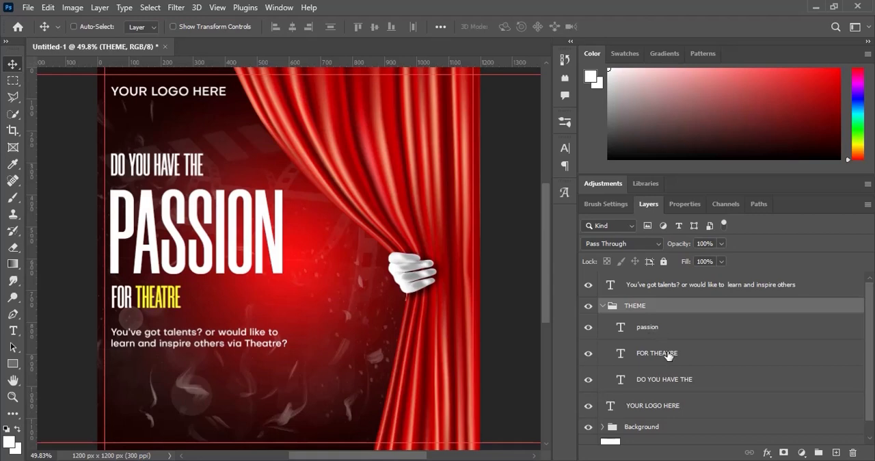
left_click(668, 355)
left_click(666, 329)
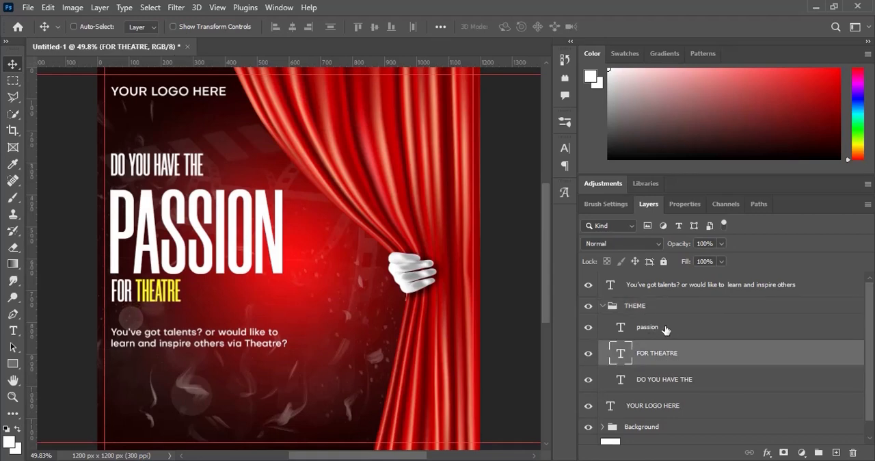
left_click(670, 386, "shift")
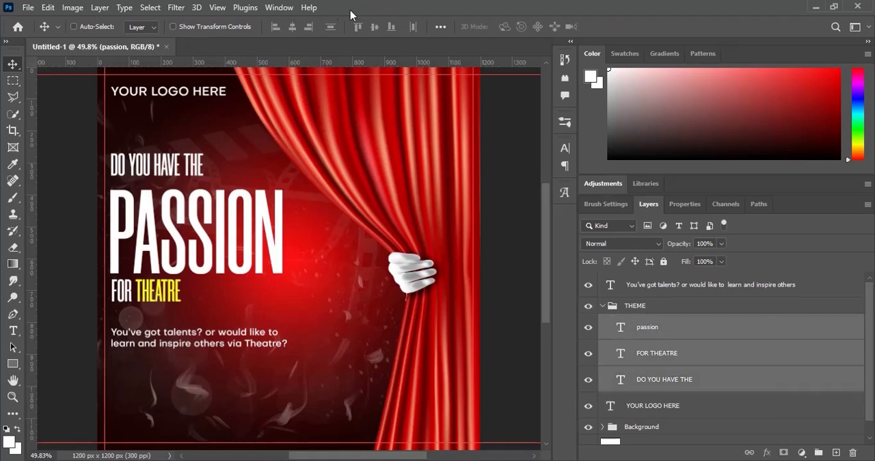
left_click(602, 305)
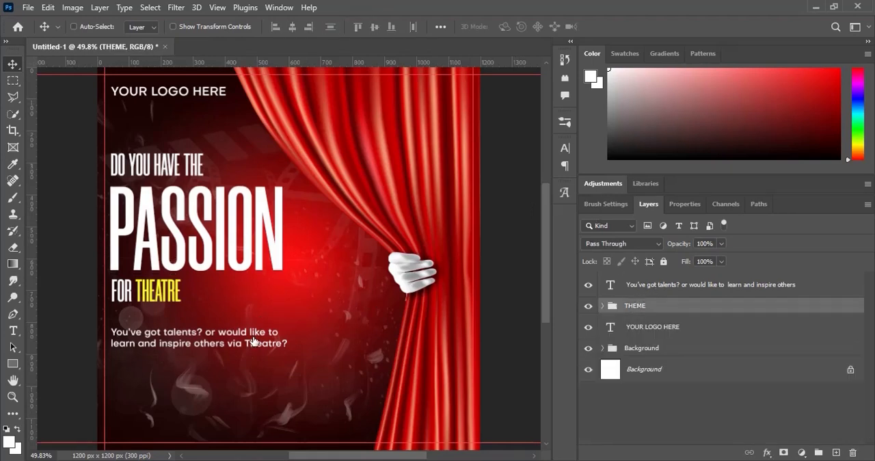
- Move the talents text up close beneath FOR THEATRE, duplicate it and place the copy directly below the original
left_click_drag(252, 340, 253, 327)
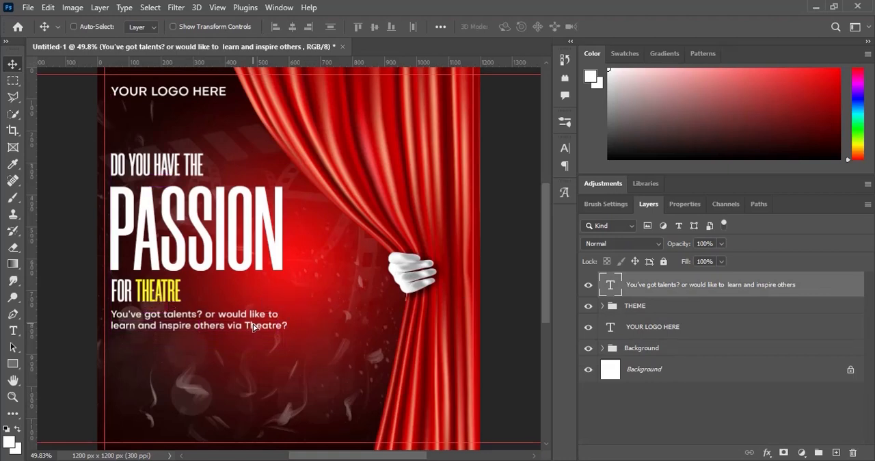
key("ctrl")
key("ctrl+j")
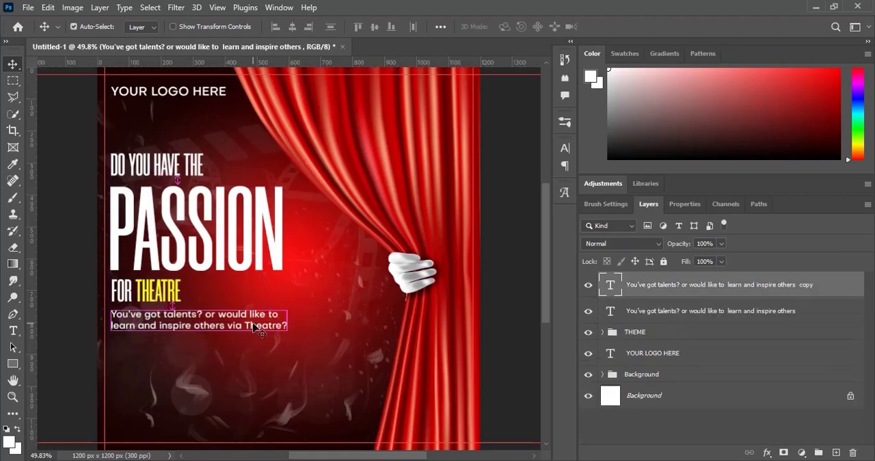
left_click_drag(253, 327, 250, 354)
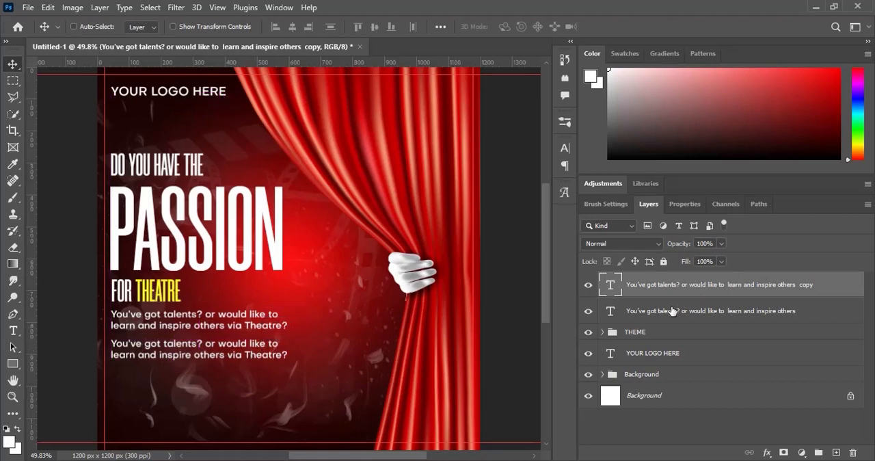
- Draw a white rectangle of about 330 × 52 px behind the duplicated talents text, starting at its left edge
left_click(687, 319)
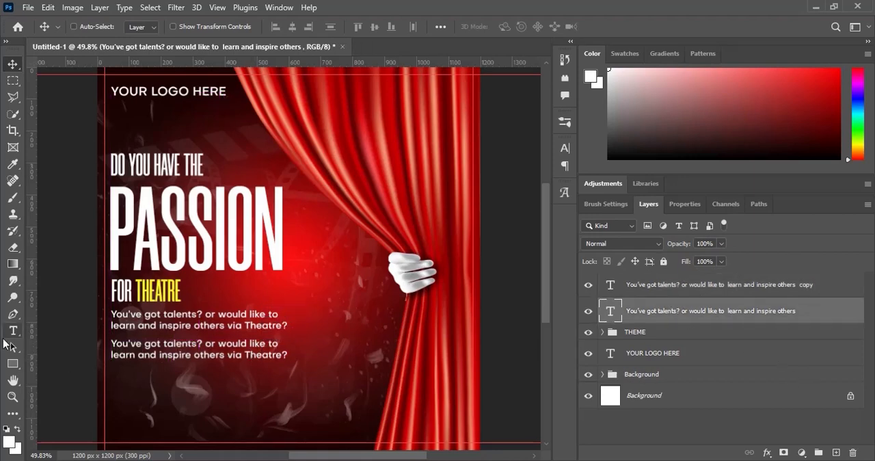
left_click(13, 364)
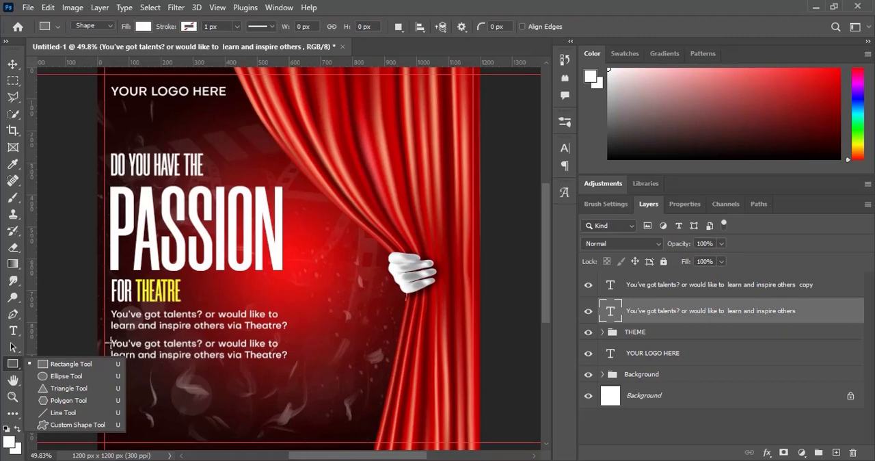
left_click_drag(111, 343, 215, 360)
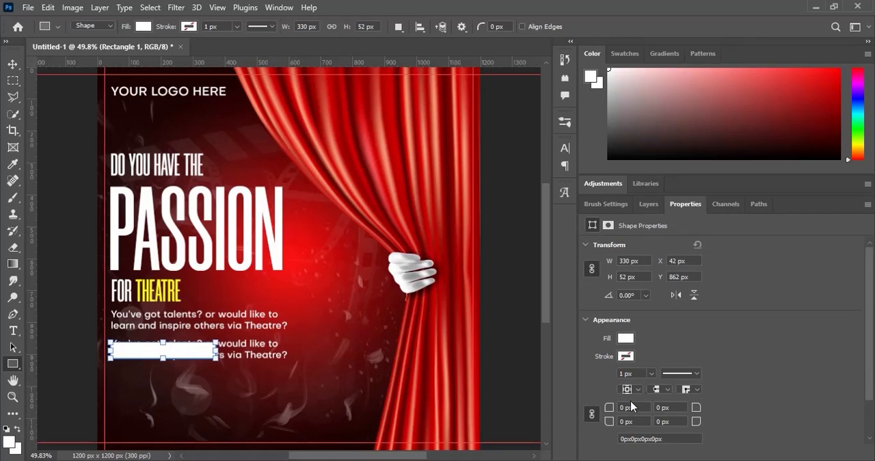
- Unlink the rectangle's corner radii and round only its upper-right and lower-right corners to 20 px
left_click(592, 414)
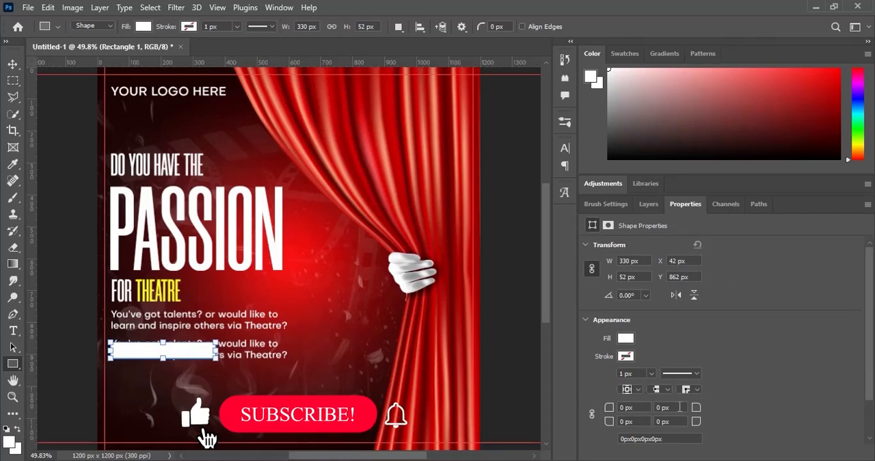
left_click_drag(675, 408, 624, 406)
type("20")
key("Return")
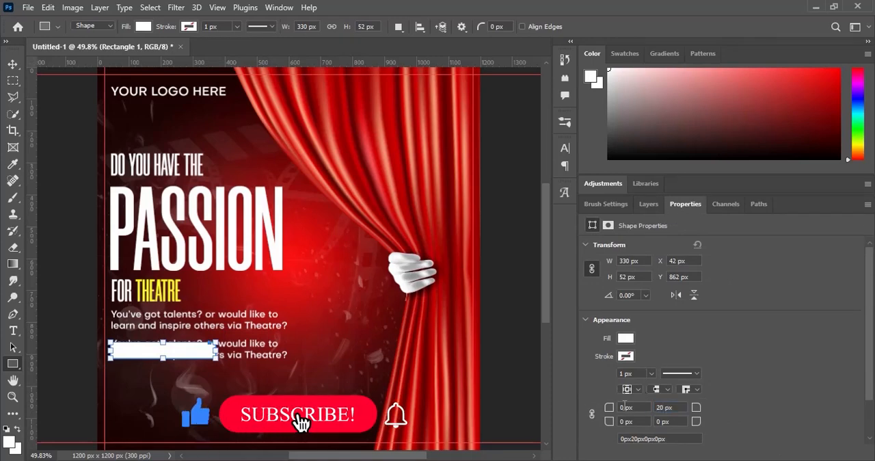
double_click(667, 421)
type("20")
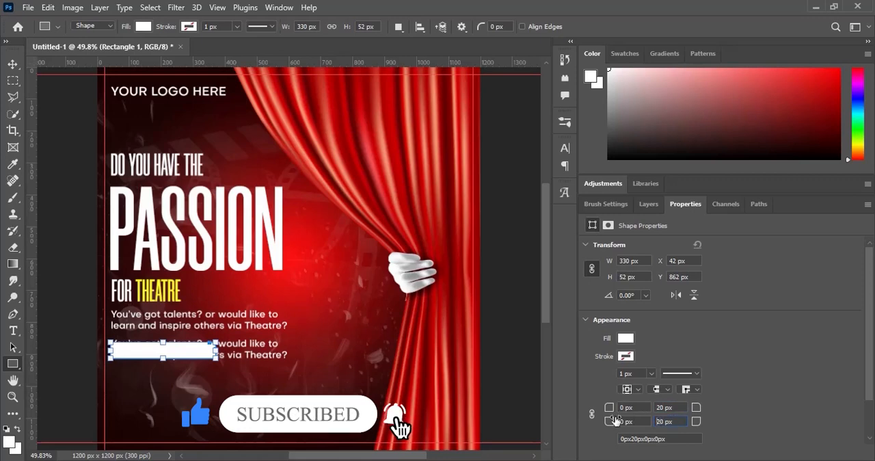
key("Return")
- Fill the rectangle with the yellow ffff21 sampled from the word THEATRE
left_click(648, 204)
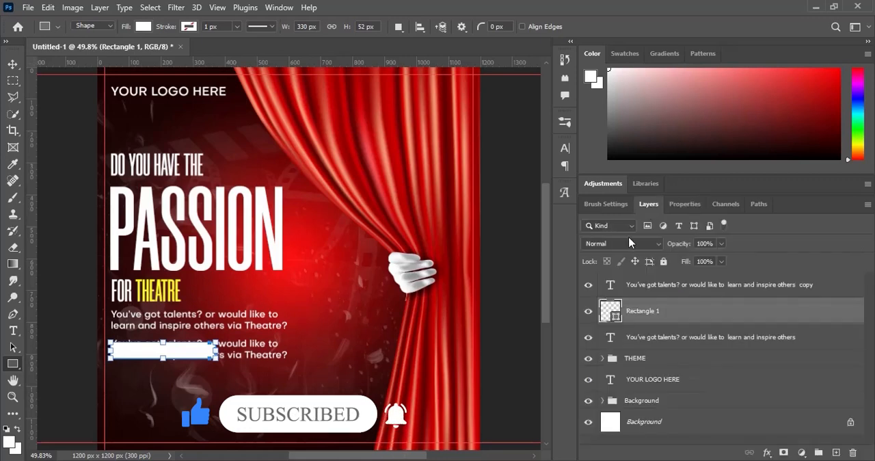
double_click(615, 316)
left_click(168, 297)
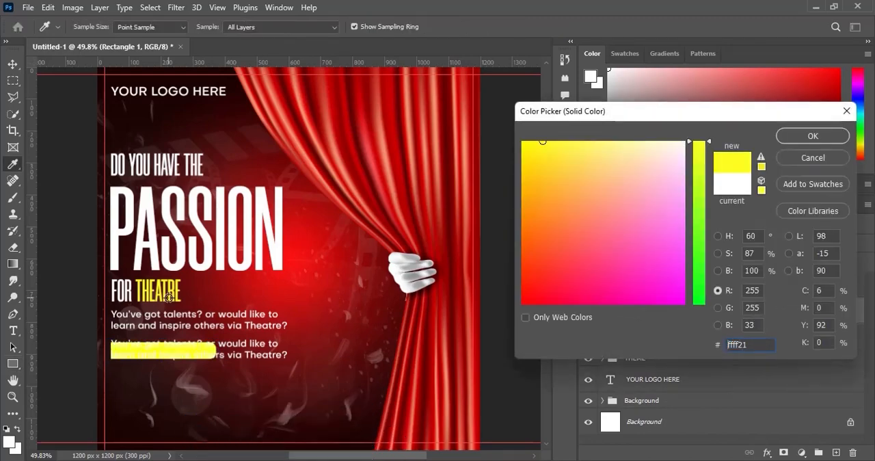
left_click(794, 137)
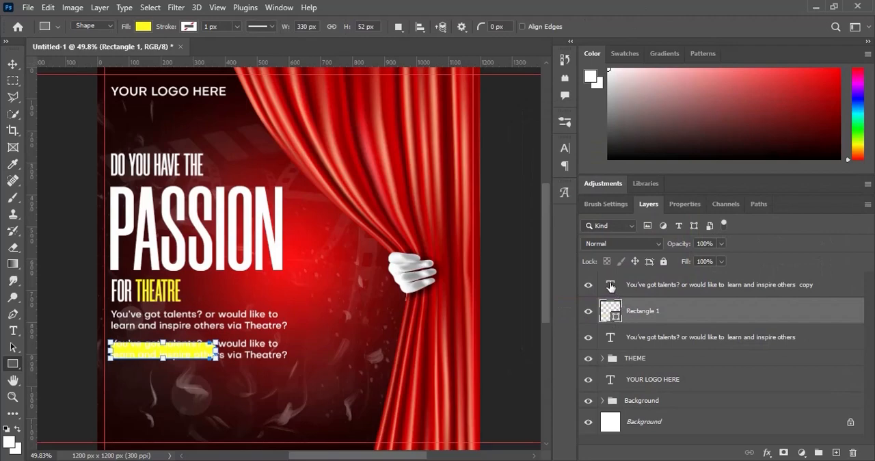
- Replace the duplicated talents text with JOIN US TODAY! copied from the Text file
double_click(610, 284)
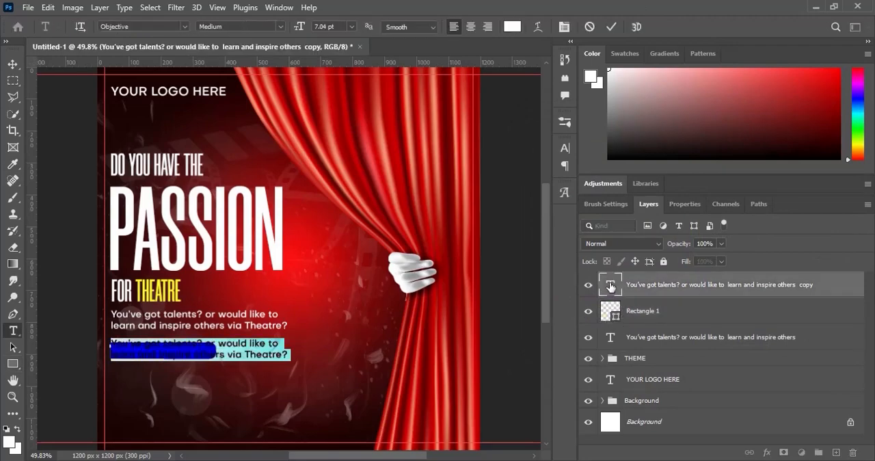
key("alt+Tab")
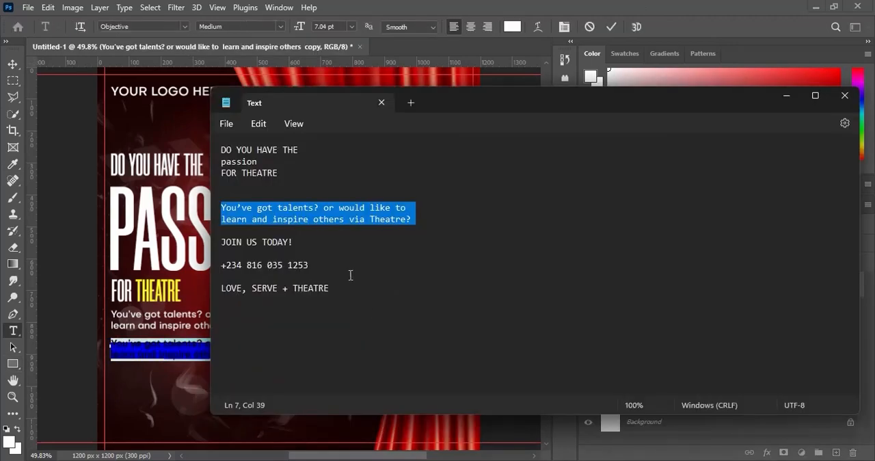
left_click_drag(298, 241, 199, 251)
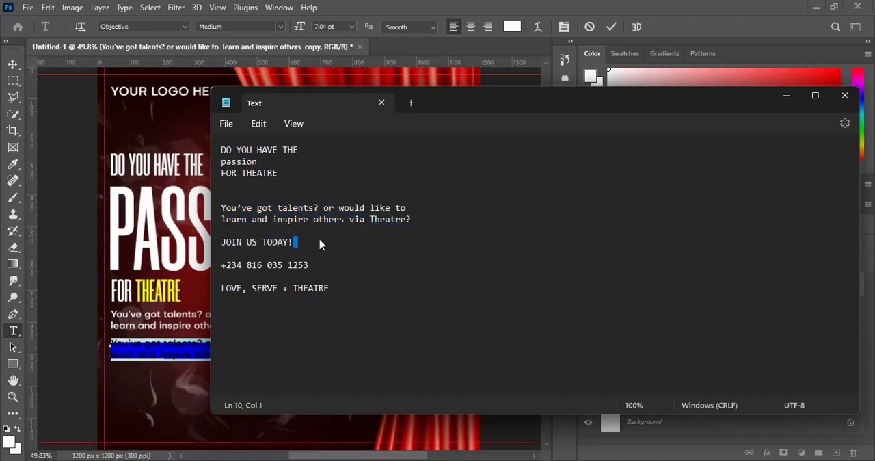
left_click(294, 239)
left_click_drag(295, 242, 223, 244)
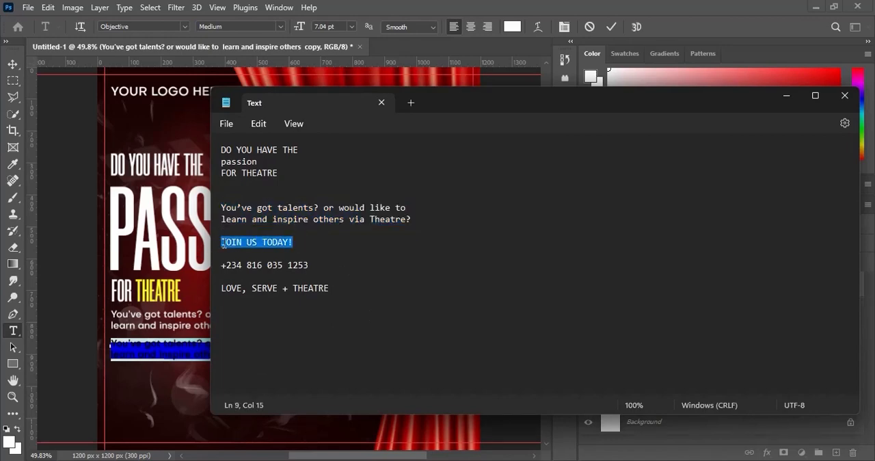
left_click(406, 6)
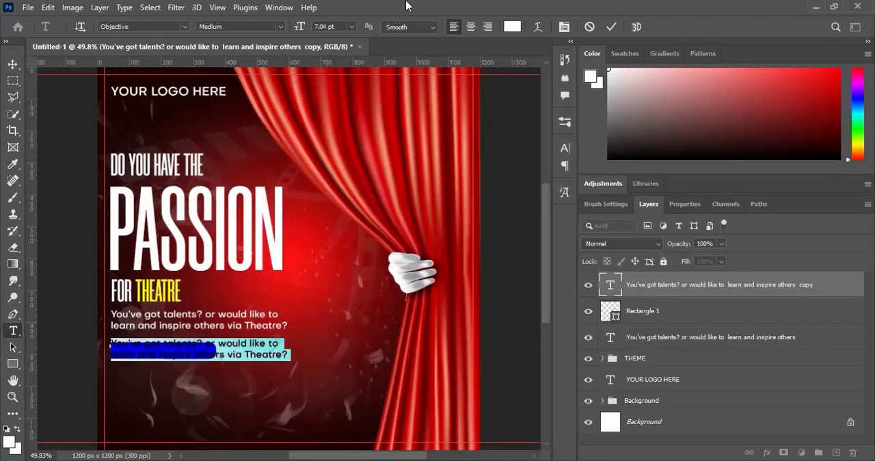
key("ctrl+v")
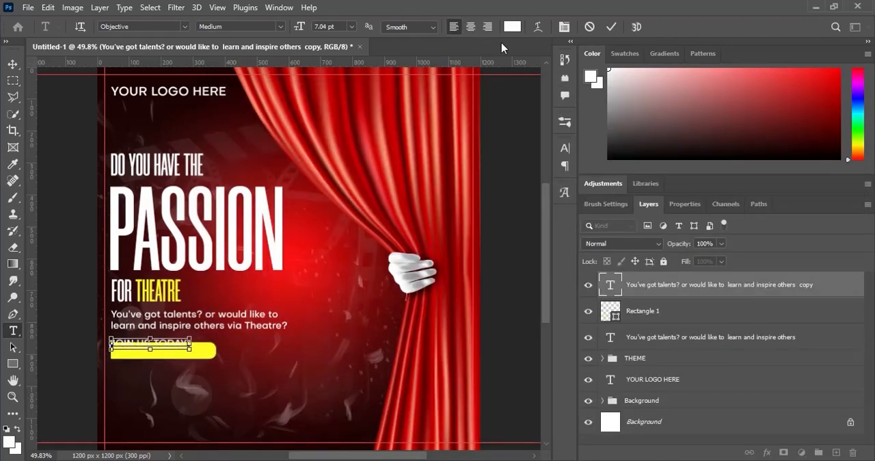
- Color the JOIN US TODAY! text red with hex value ff0000
key("ctrl+a")
left_click(511, 27)
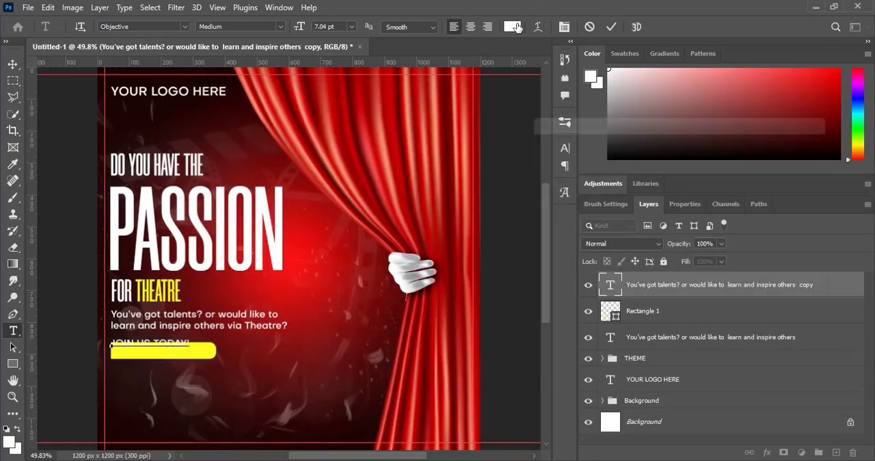
type("ff0000")
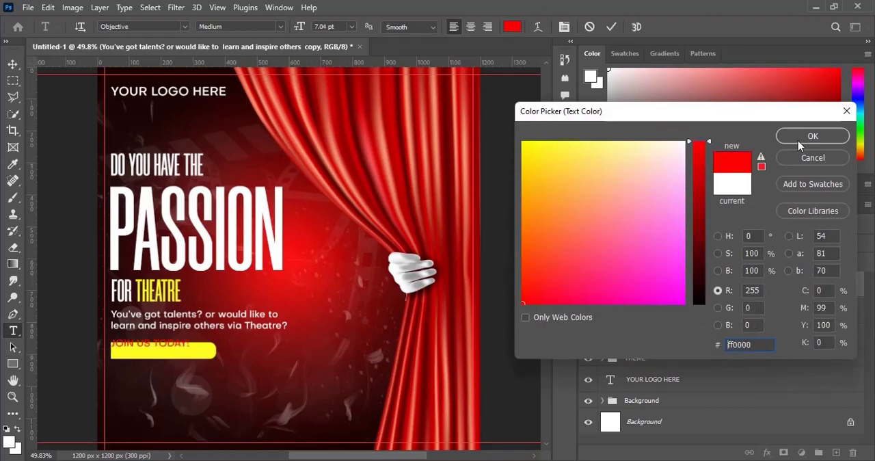
left_click(845, 134)
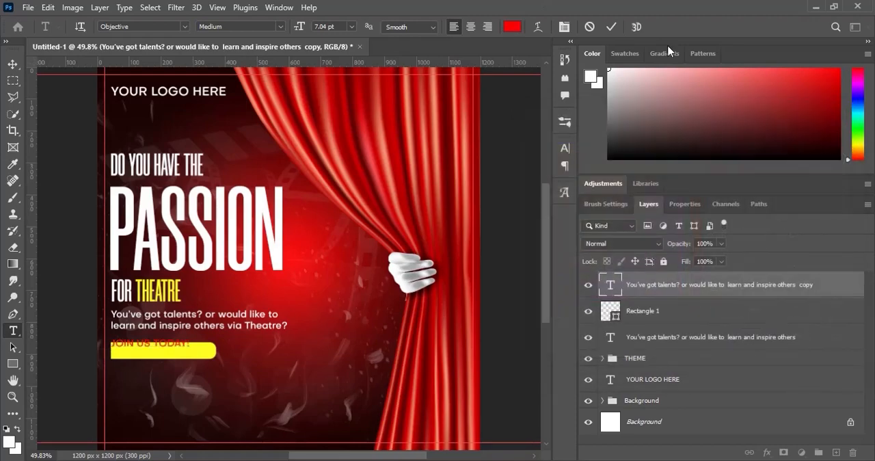
left_click(611, 27)
- Move JOIN US TODAY! onto the yellow rectangle, enlarge it slightly to fit, and center it horizontally on the shape
left_click(13, 63)
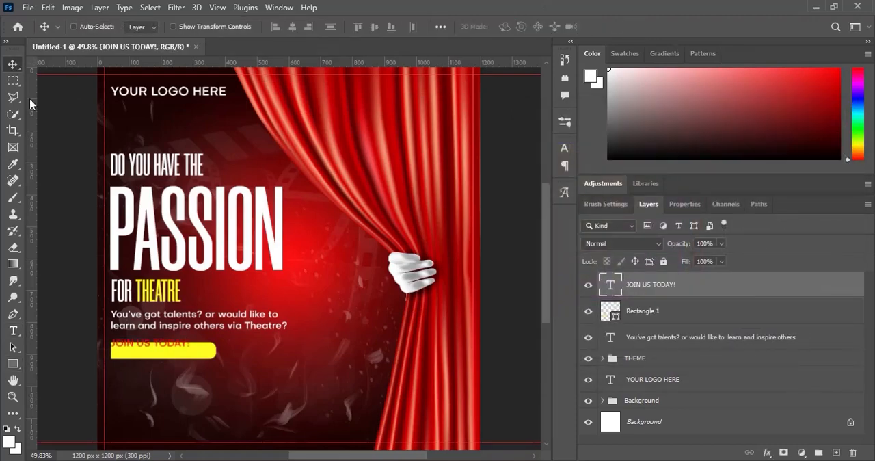
left_click_drag(179, 349, 177, 348)
left_click(177, 349, "ctrl")
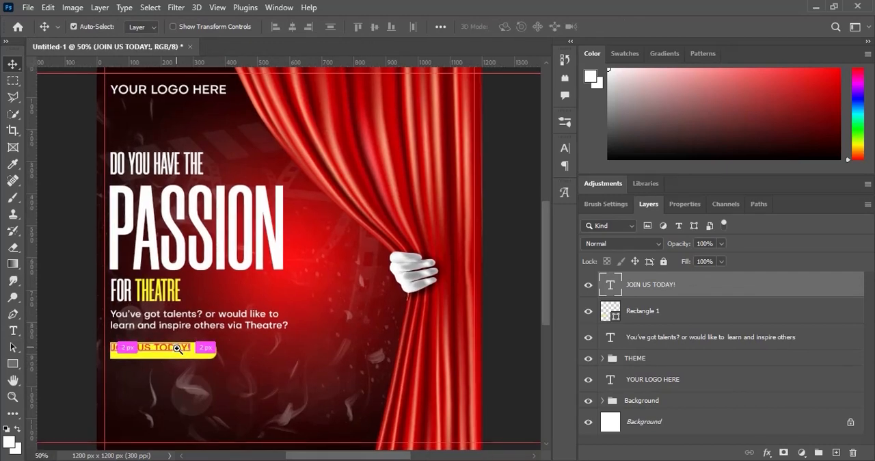
left_click(177, 349, "ctrl")
left_click(177, 348, "ctrl")
key("ctrl+t")
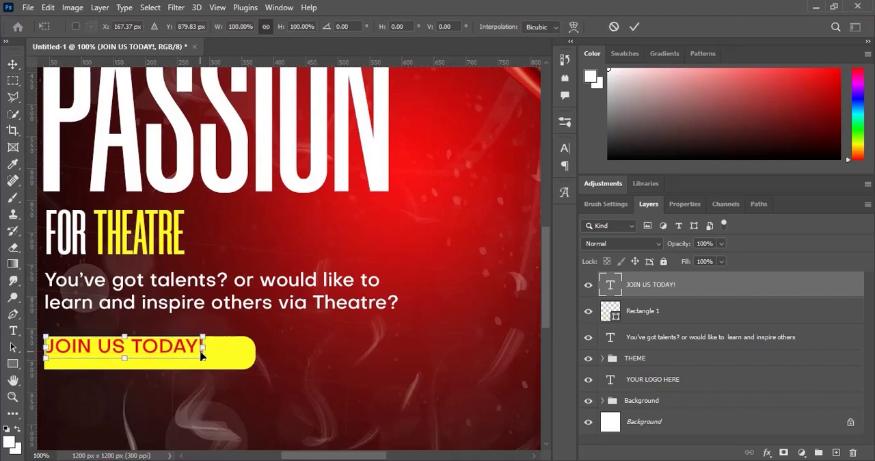
mouse_move(204, 358)
left_mouse_down()
mouse_move(227, 363)
mouse_move(200, 358)
left_mouse_up()
key("Return")
left_click(661, 313, "shift")
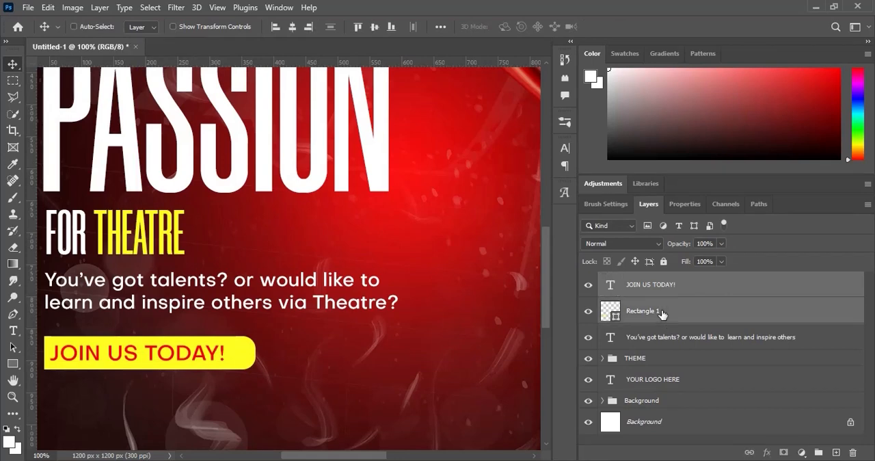
left_click(293, 27)
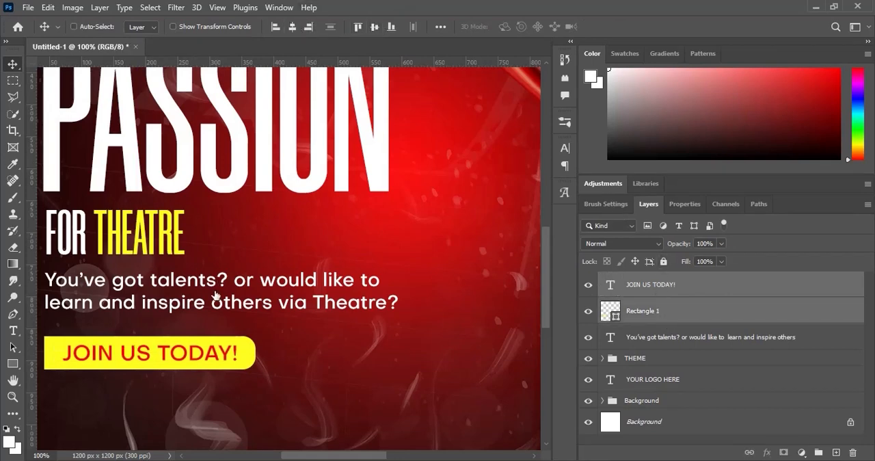
left_click(236, 355, "ctrl")
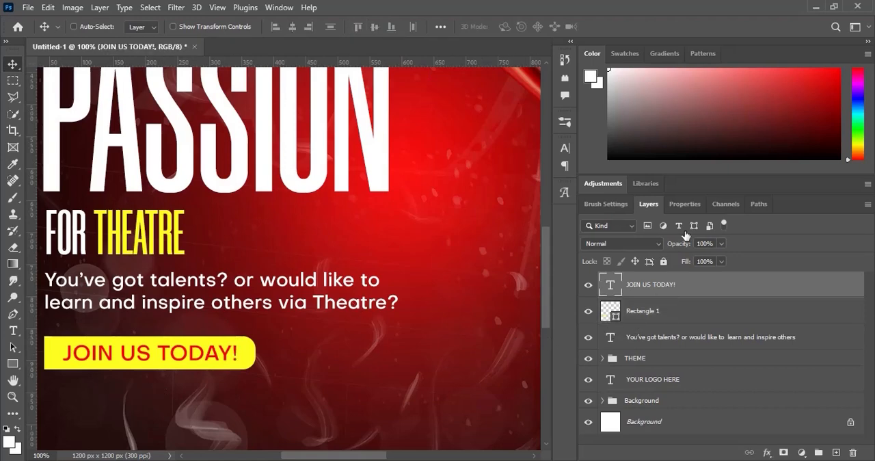
- Increase the yellow rectangle's upper-right and lower-right corner radii to 30 px
left_click(675, 311)
left_click(682, 206)
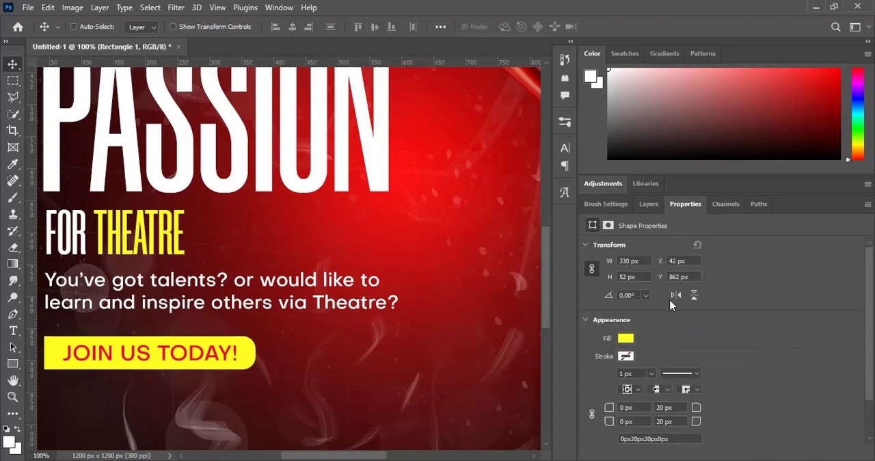
left_click(677, 406)
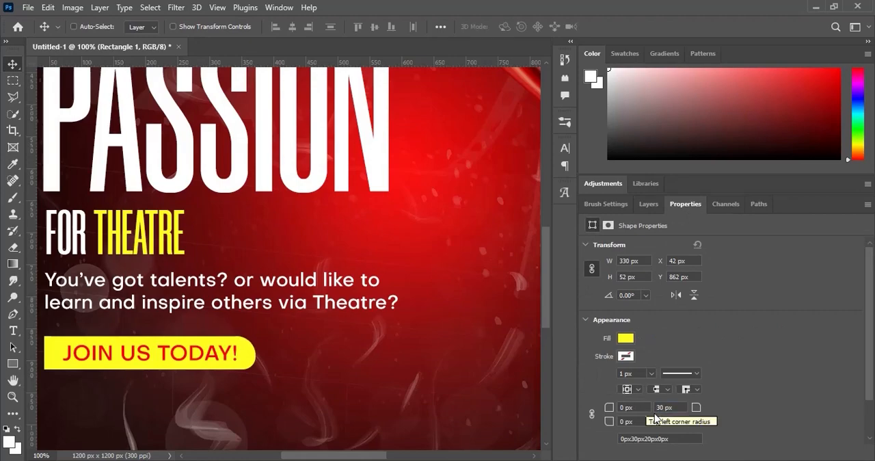
left_click(667, 421)
type("30")
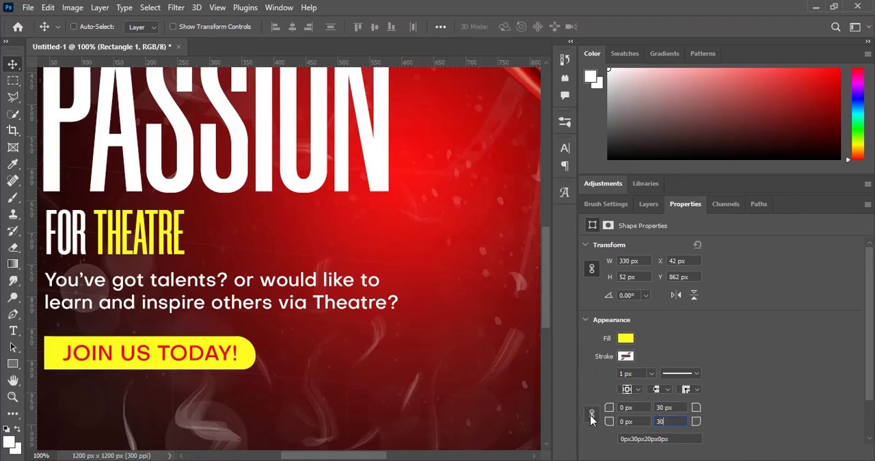
- Group the JOIN US TODAY! text with its yellow rectangle and name the group jOIN
left_click(648, 204)
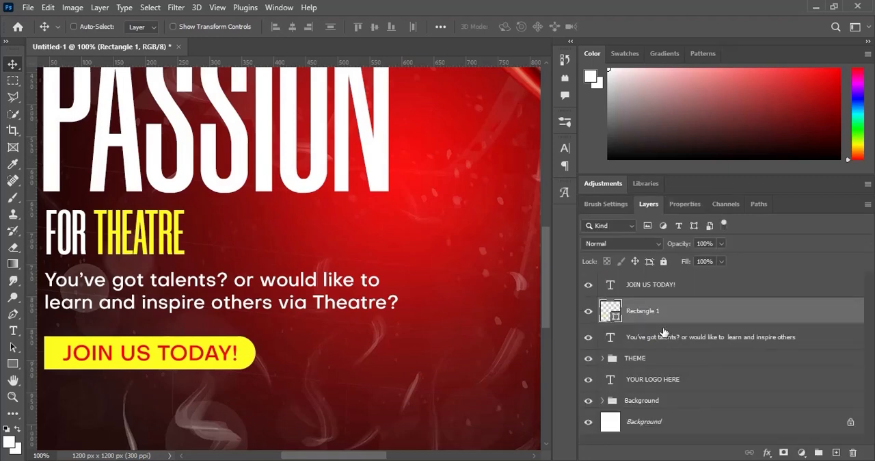
left_click(650, 287, "shift")
key("ctrl+g")
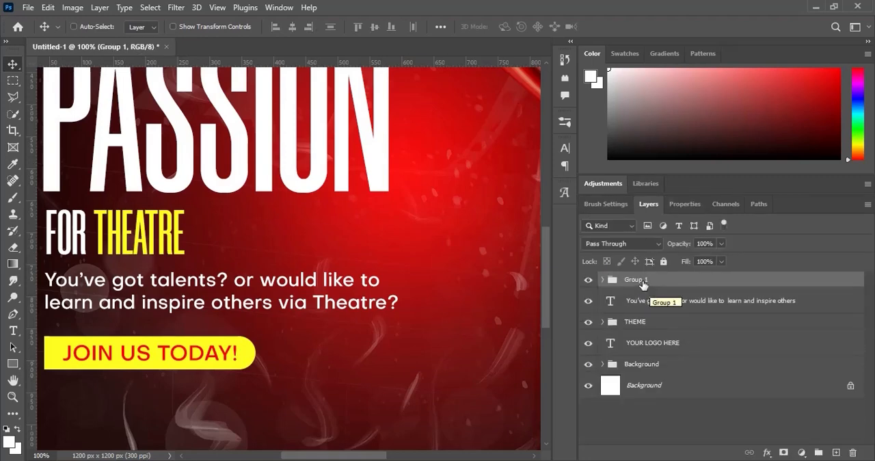
double_click(643, 280)
type("jOIN")
key("Return")
key("ctrl+0")
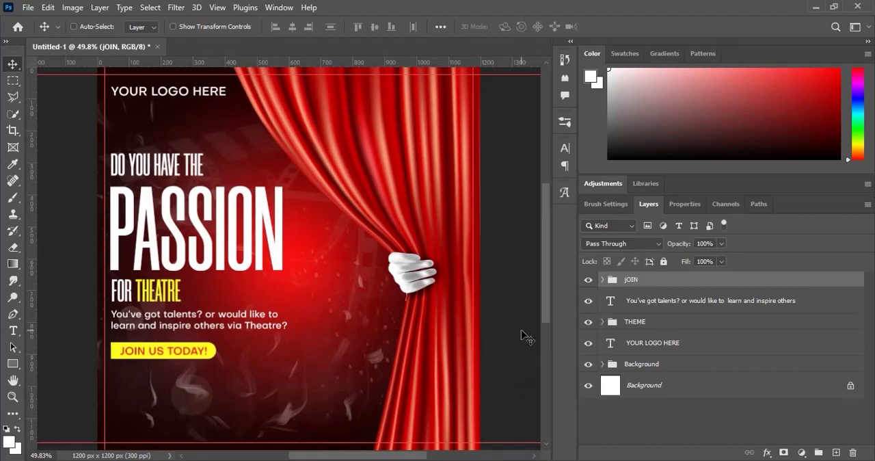
- Open the Socials image from the 7 E-flyer folder and copy its phone icon onto a separate layer
key("alt+Tab")
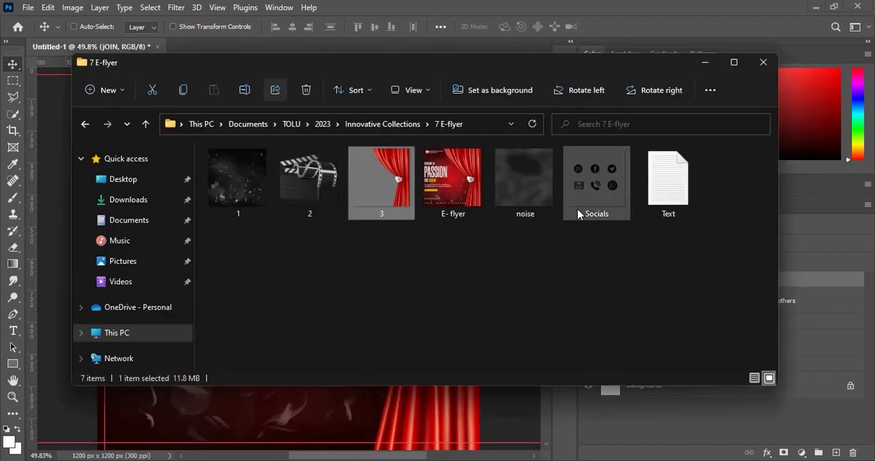
left_click_drag(608, 200, 661, 23)
left_click(12, 82)
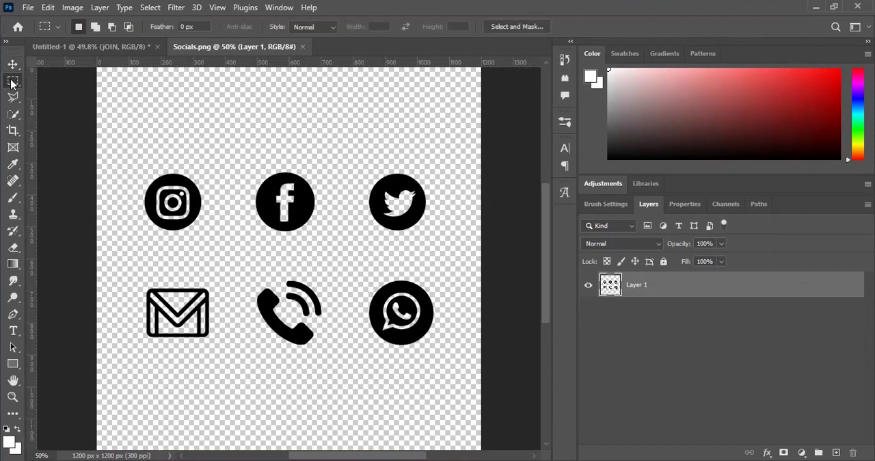
left_click_drag(252, 266, 329, 354)
right_click(304, 337)
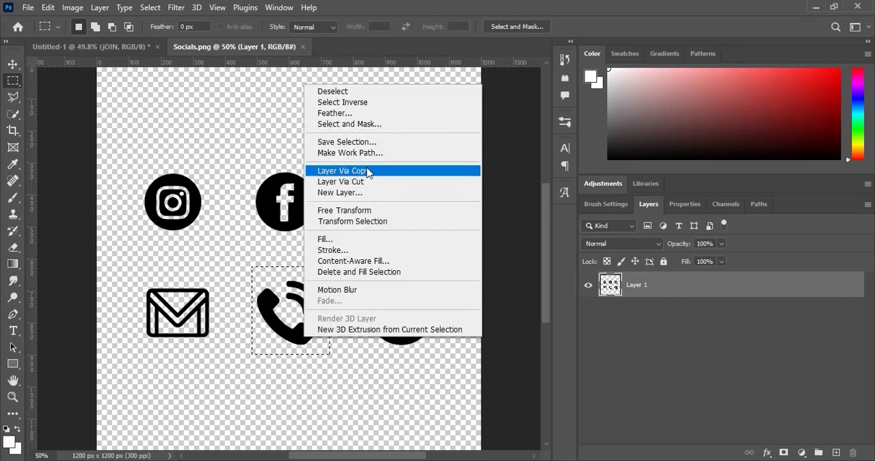
left_click(367, 171)
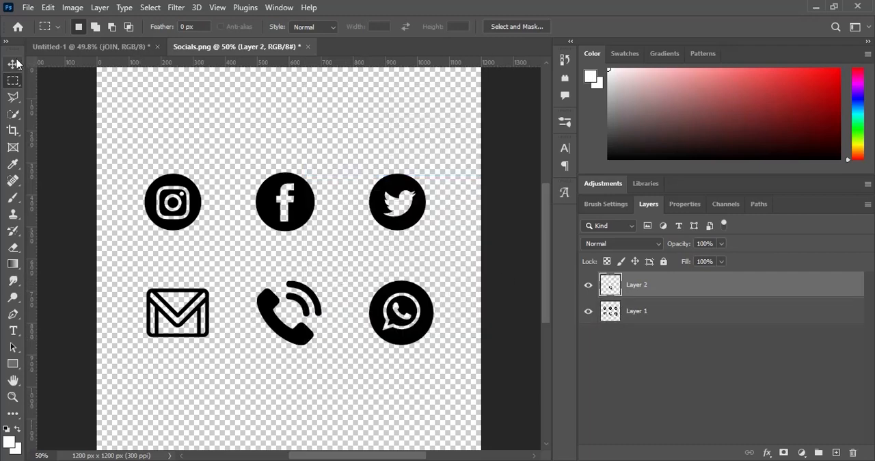
- Bring the phone icon into the flyer and shrink it to a small icon at the left margin below the JOIN US TODAY! label
key("v")
left_click_drag(272, 288, 251, 287)
left_click_drag(269, 343, 269, 343)
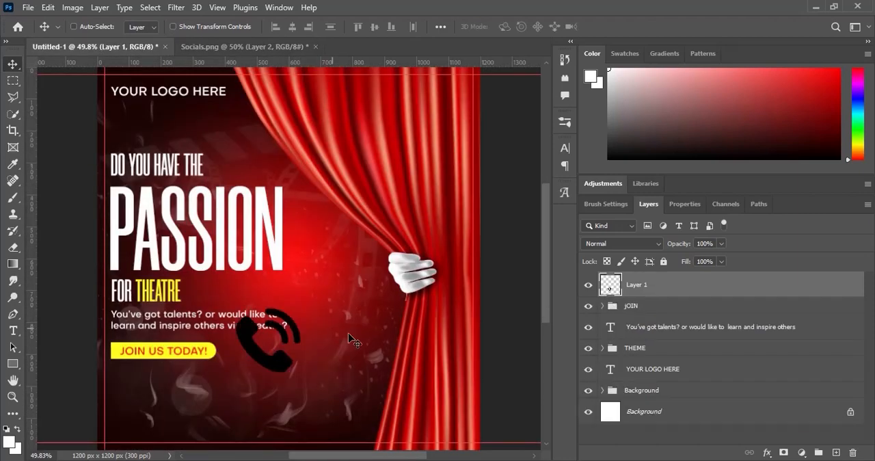
key("ctrl+t")
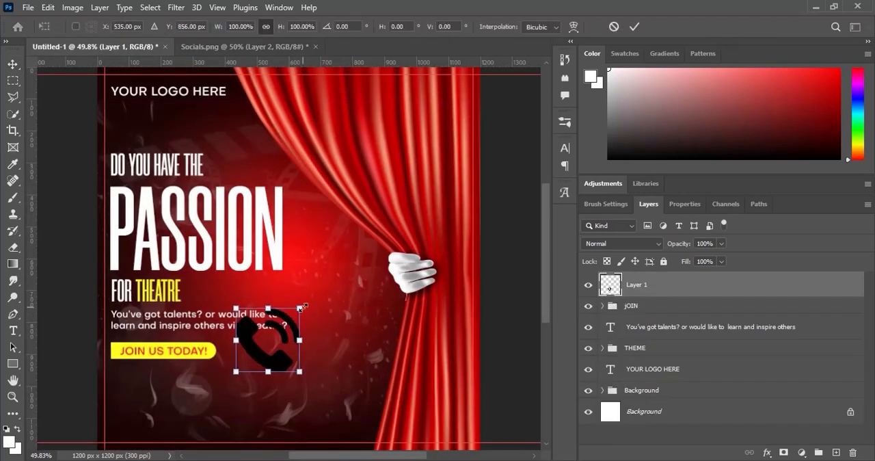
left_click_drag(300, 307, 131, 404)
key("Return")
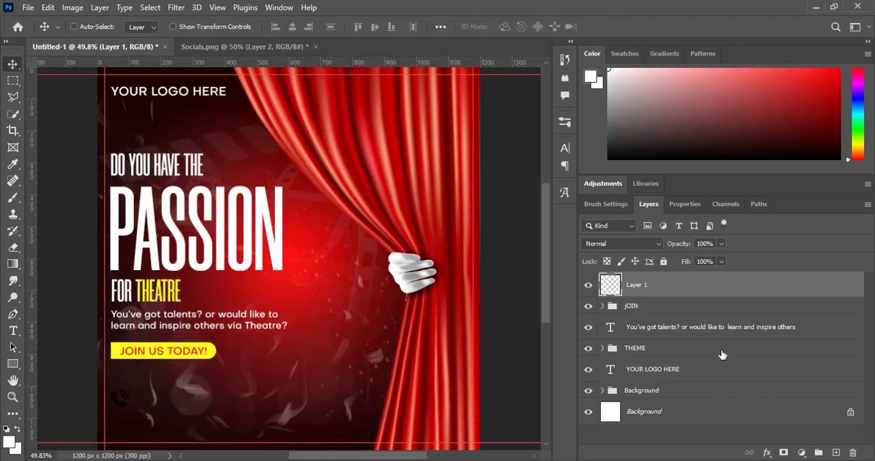
- Apply a Color Overlay to the phone icon using the yellow ffff21 sampled from the JOIN US TODAY! label
right_click(725, 287)
left_click(609, 17)
left_click(423, 235)
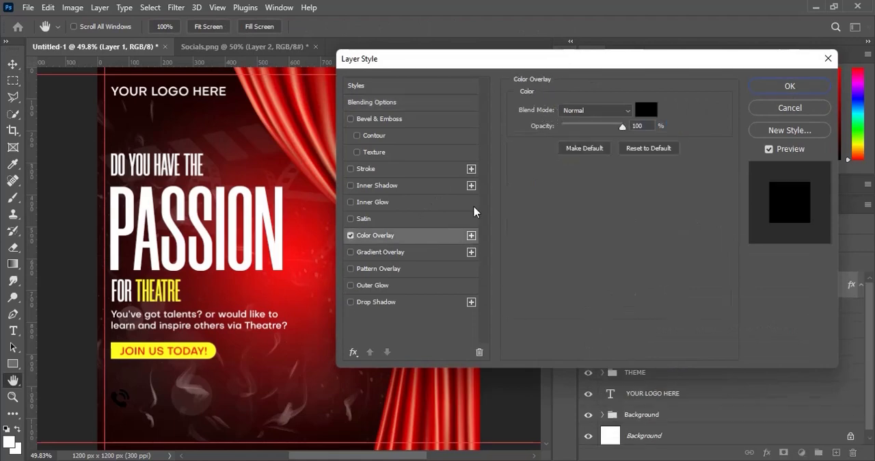
left_click(645, 110)
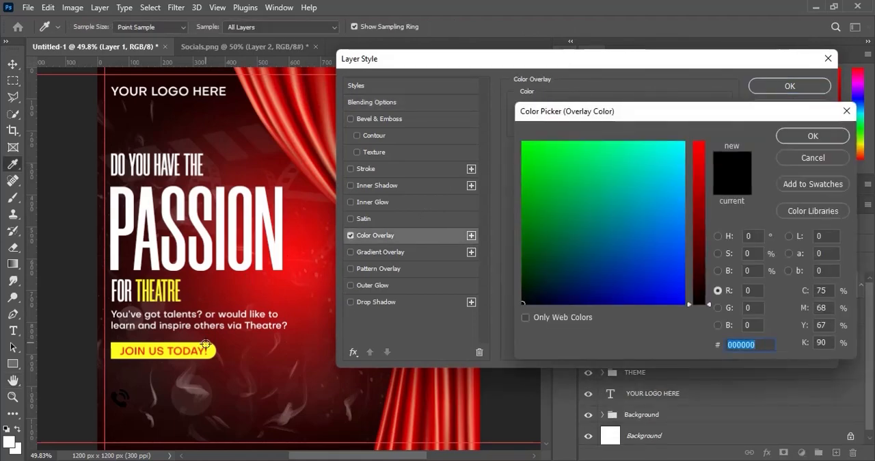
left_click(209, 348)
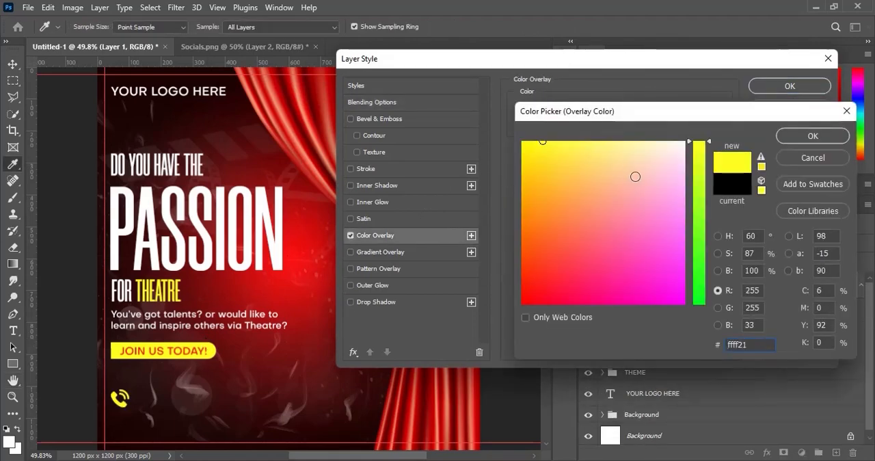
left_click(812, 136)
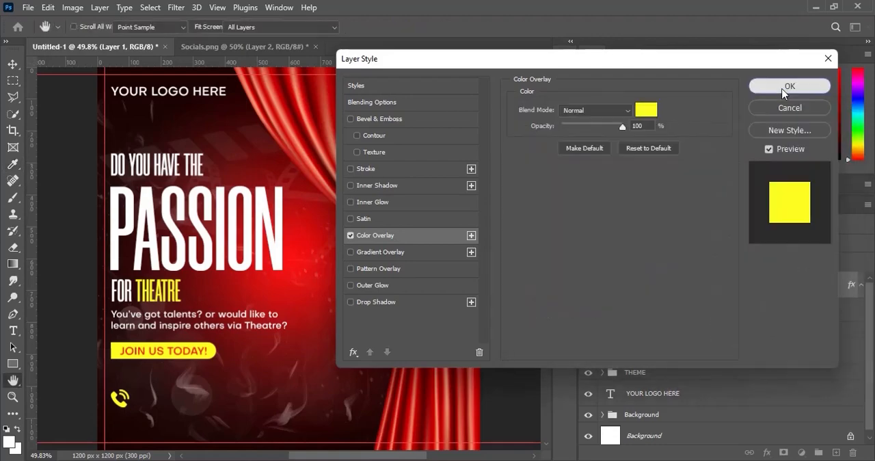
left_click(789, 86)
- Scale the phone icon down about its center to about 79%
key("v")
key("ctrl+t")
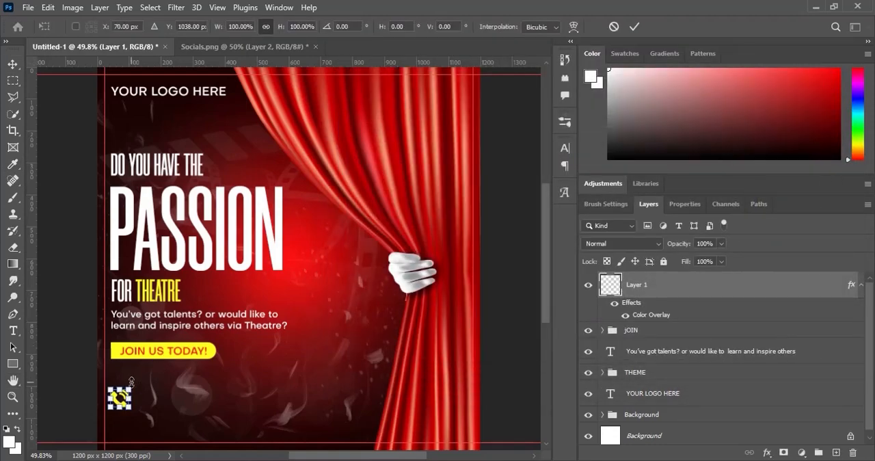
left_click_drag(130, 386, 129, 390)
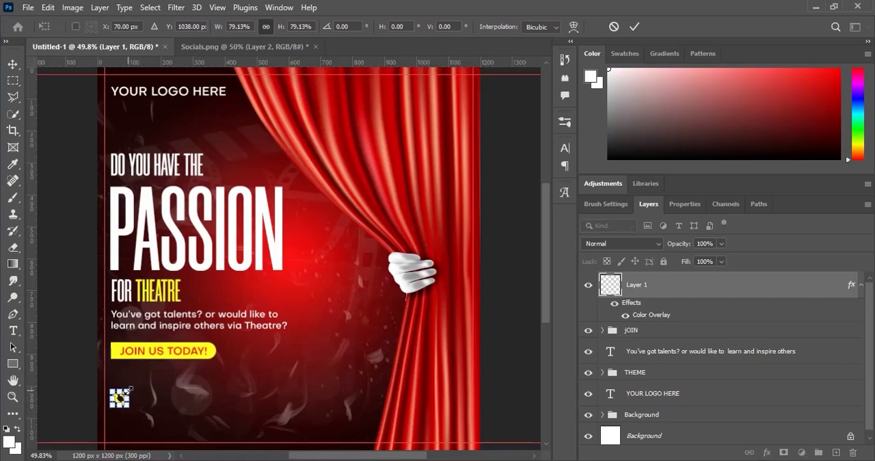
key("Return")
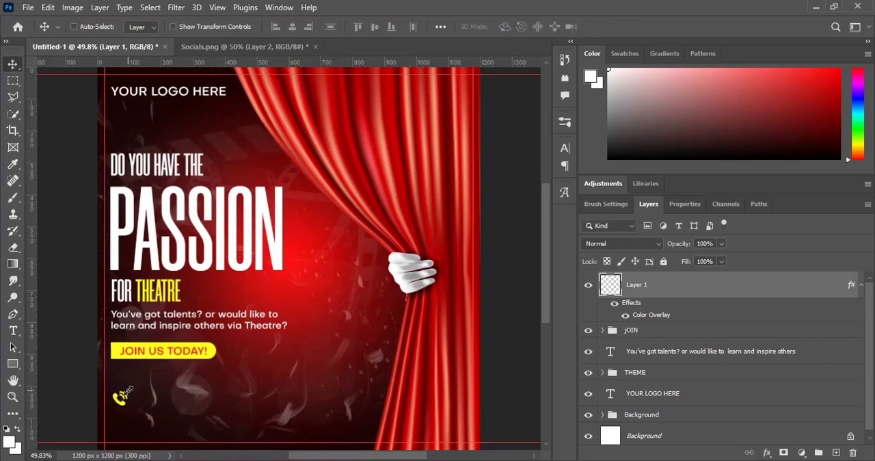
- Duplicate the supporting-sentence text layer, bring the copy to the top of the layer stack, and place it beside the phone icon
left_click(653, 354)
key("ctrl+j")
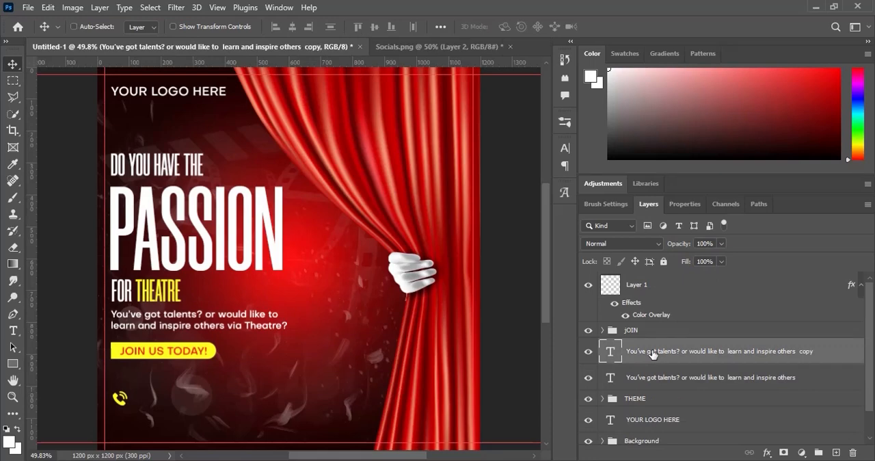
left_click_drag(653, 353, 652, 280)
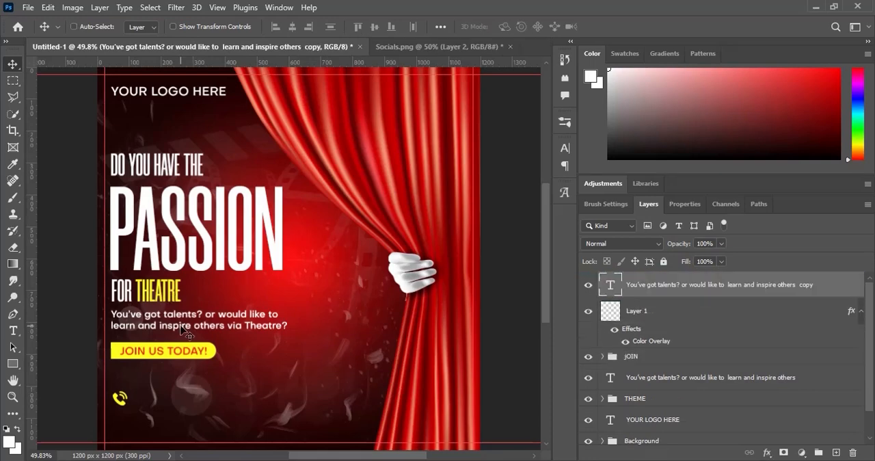
left_click_drag(175, 325, 170, 398)
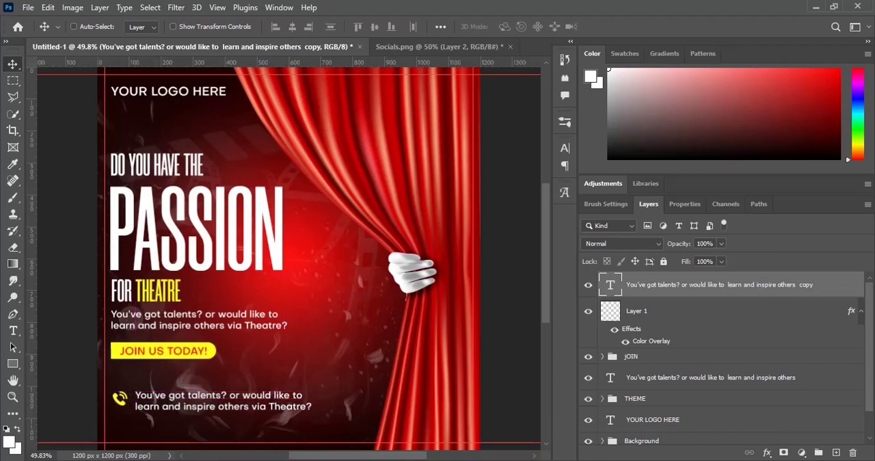
- Copy the phone number from the Text note and replace the duplicated sentence beside the phone icon with it
left_click(599, 459)
left_click_drag(327, 266, 222, 256)
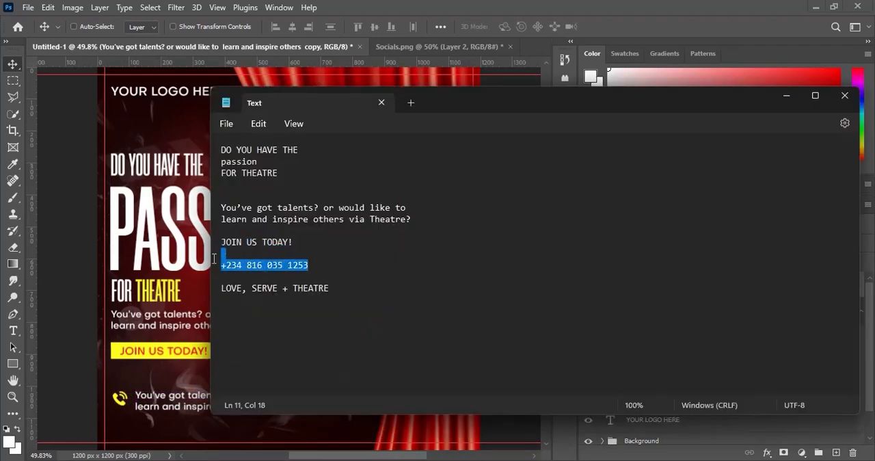
left_click(308, 266)
triple_click(228, 269)
left_click(479, 4)
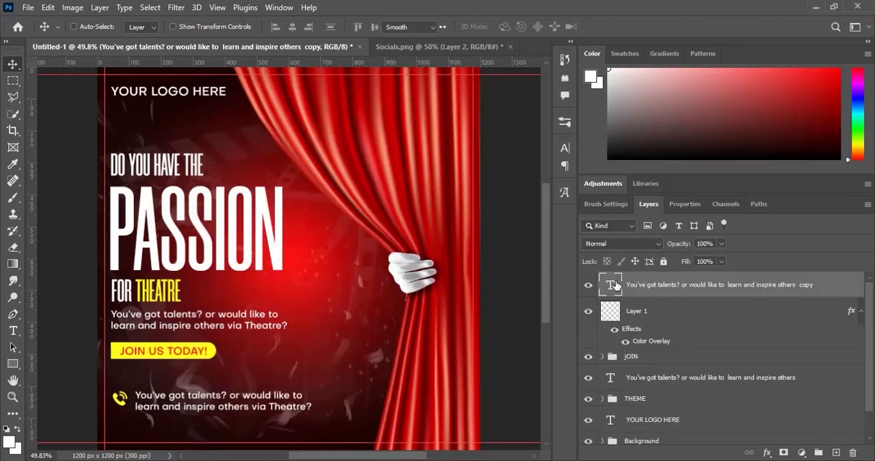
double_click(610, 284)
key("ctrl+v")
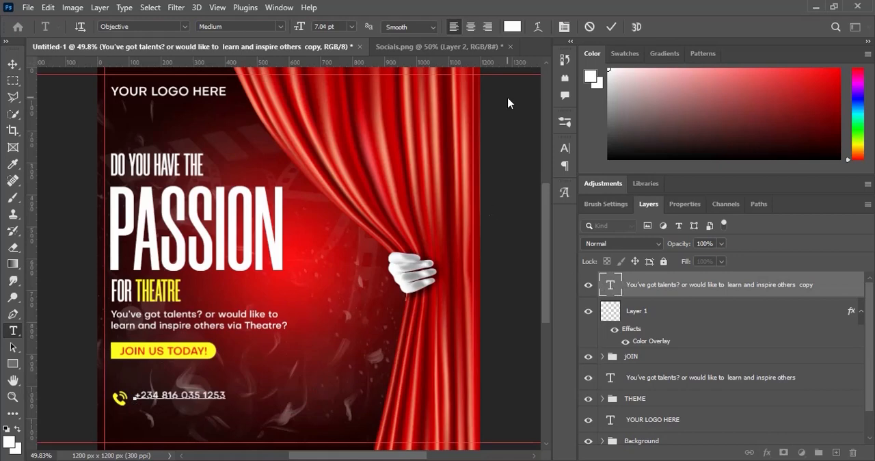
left_click(610, 26)
key("v")
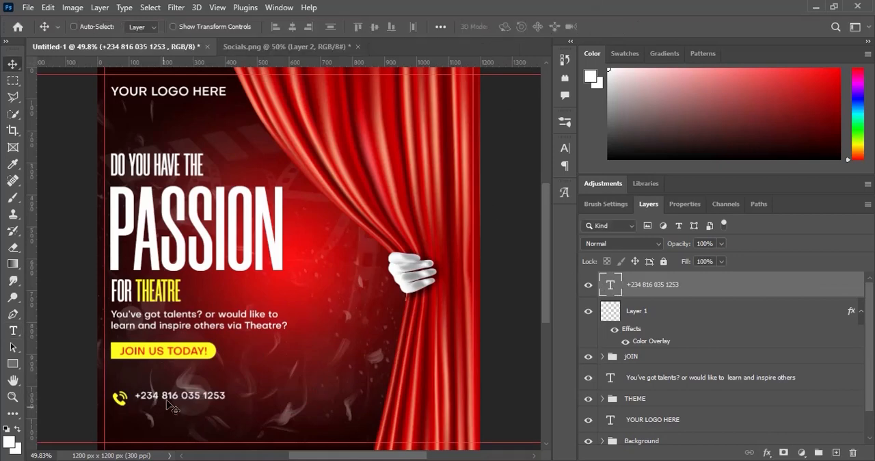
- Move the phone number next to the phone icon and scale it up slightly to a 7.7 pt text size
left_click_drag(171, 386, 165, 387)
key("ctrl+t")
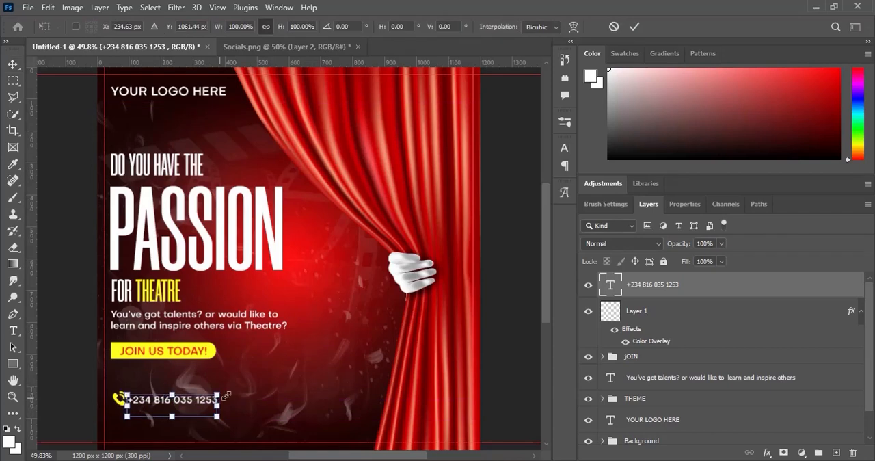
left_click_drag(220, 396, 228, 395)
key("Return")
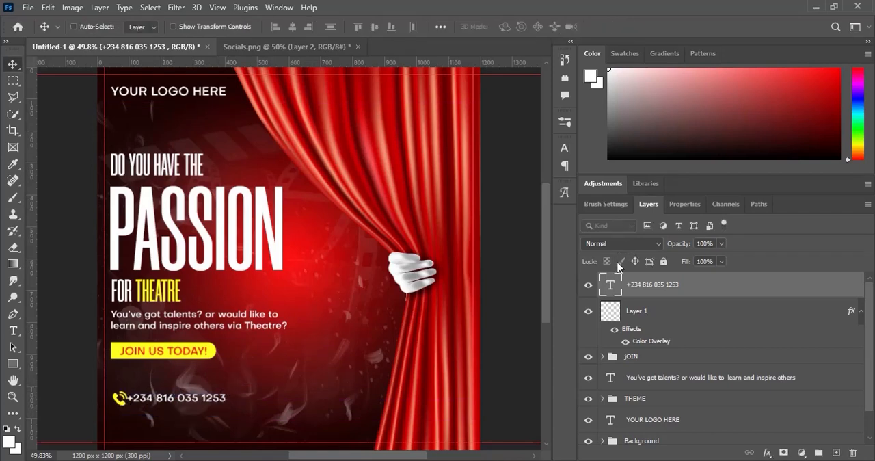
- Edit the phone number text to remove the trailing line break after the number
double_click(611, 285)
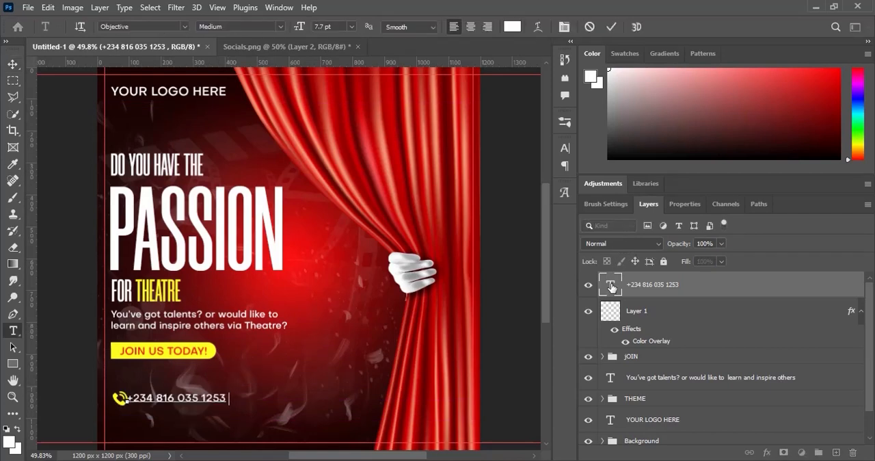
key("Return")
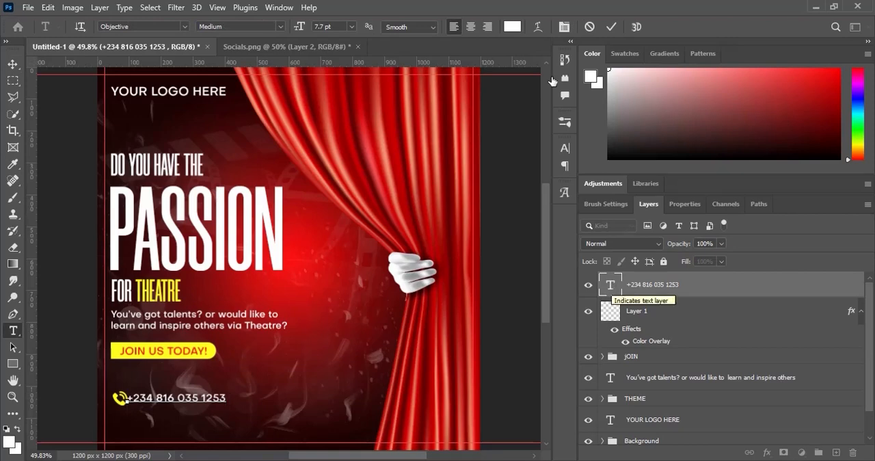
left_click(612, 27)
key("v")
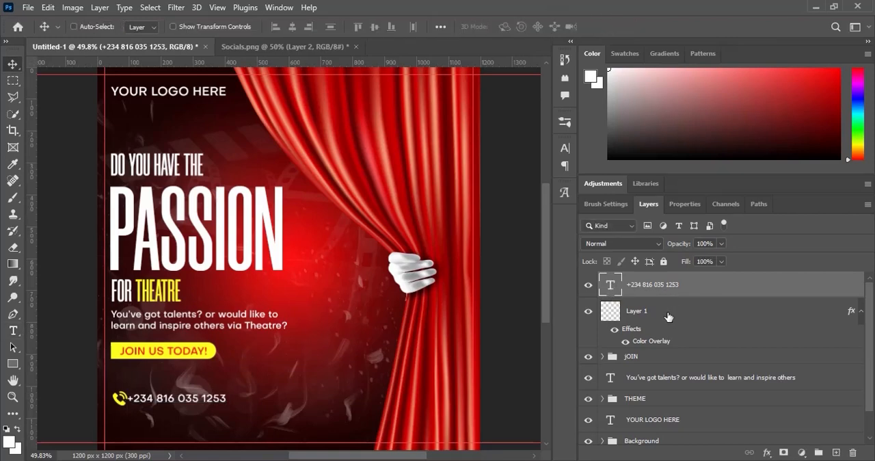
- Align the vertical centers of the phone number and its icon, and nudge the number right to open a small gap
left_click(635, 310, "shift")
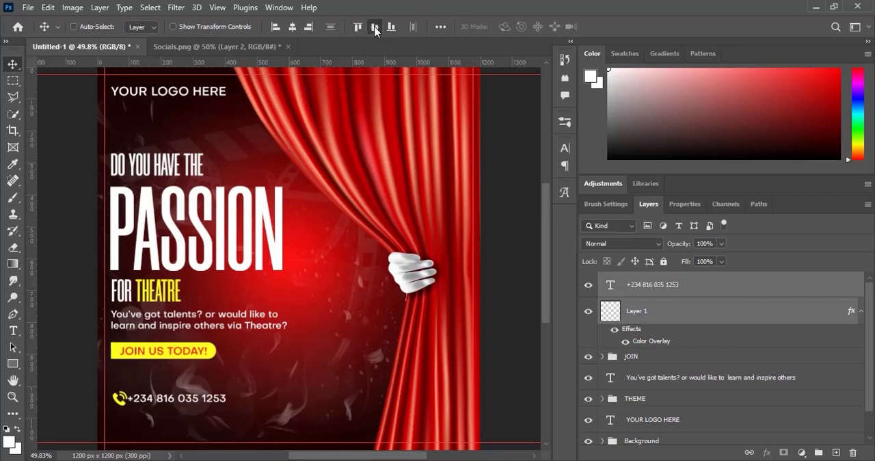
left_click(654, 284)
key("Right")
key("Right")
key("Right")
key("Right")
key("Right")
key("Right")
key("Right")
key("Right")
key("Right")
key("Right")
key("Right")
key("Right")
key("Right")
key("Right")
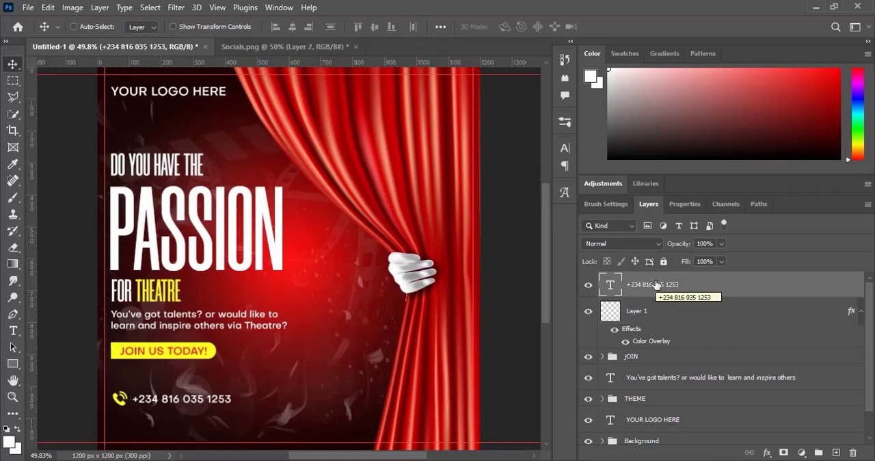
- Group the phone number and phone icon layers and name the group CALL
left_click(655, 311, "shift")
key("ctrl+g")
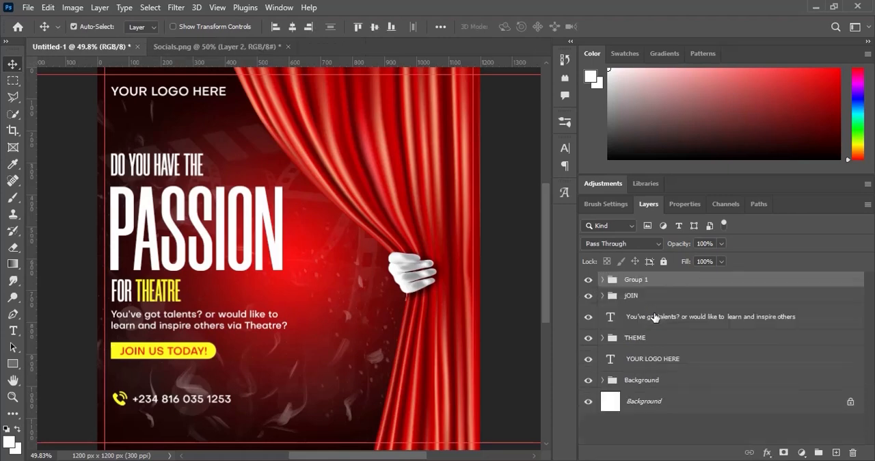
double_click(636, 279)
type("CALL")
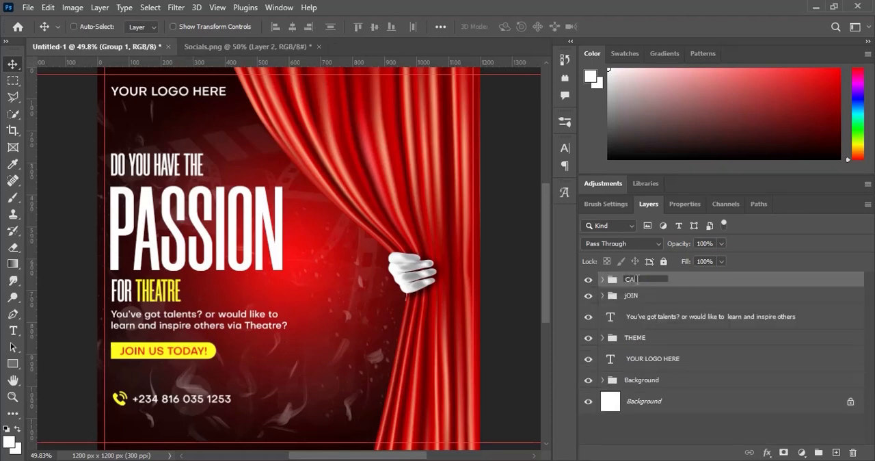
key("Return")
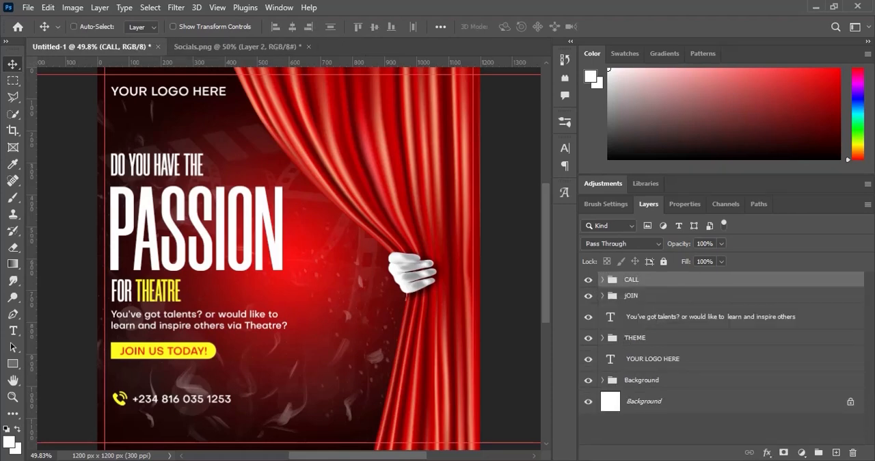
- Copy LOVE, SERVE + THEATRE from the Text note and use it to replace a duplicate of the supporting sentence placed below the phone line
key("alt+Tab")
left_click_drag(337, 288, 220, 300)
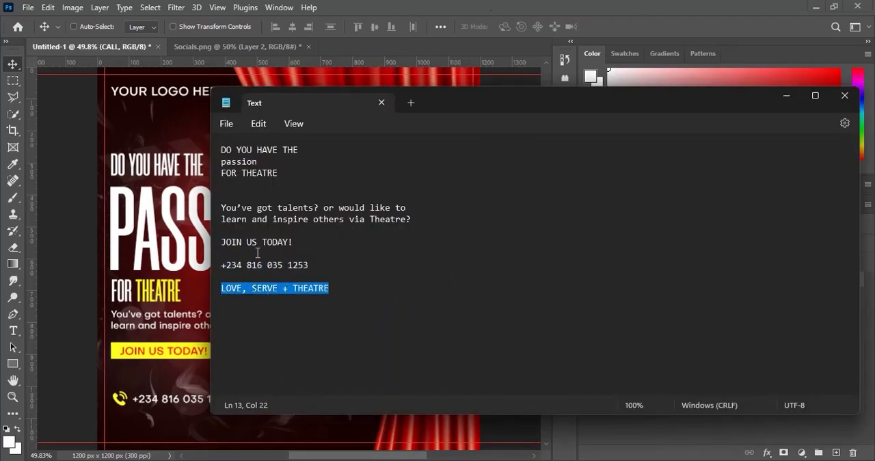
left_click(546, 5)
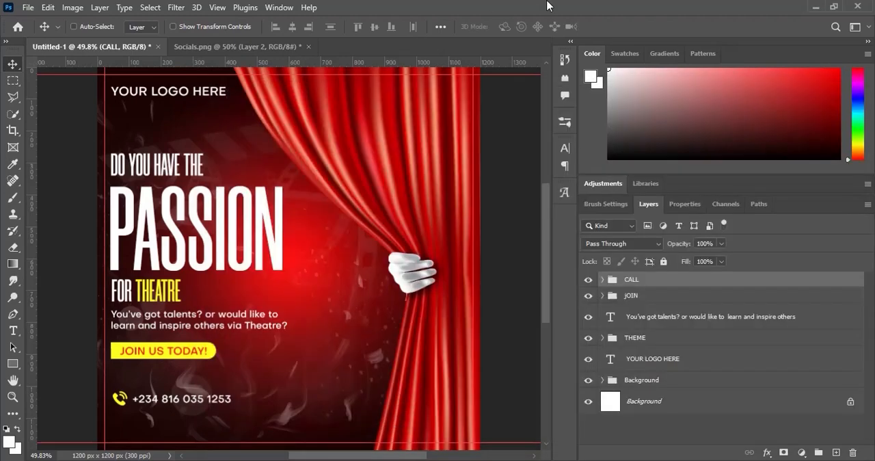
left_click(686, 322)
left_click_drag(218, 320, 210, 445)
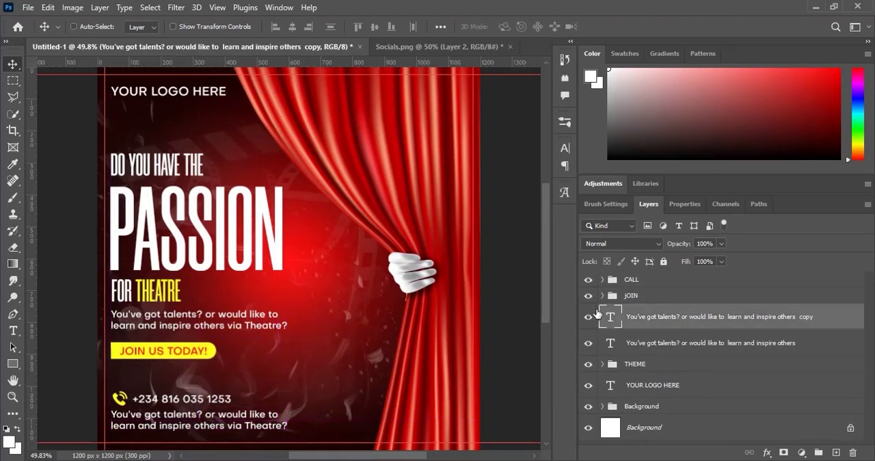
double_click(608, 316)
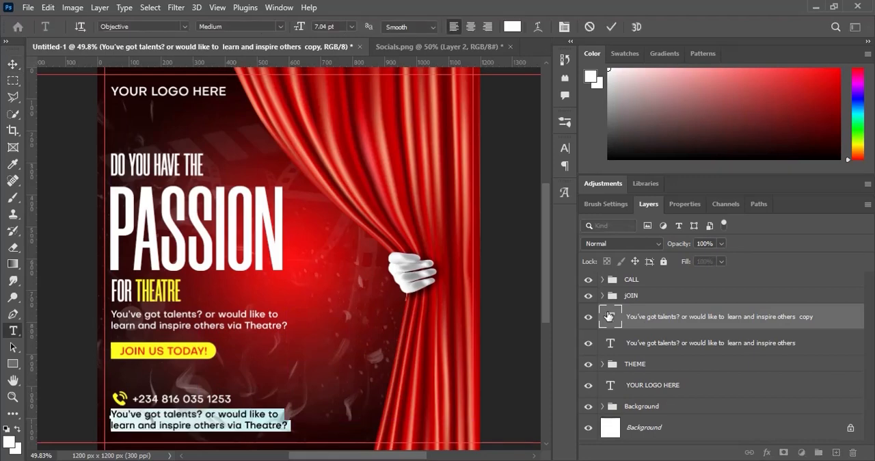
key("ctrl+v")
- Set the tracking of the LOVE, SERVE + THEATRE line to 620 and place the line just above the flyer's bottom margin guide
key("ctrl+a")
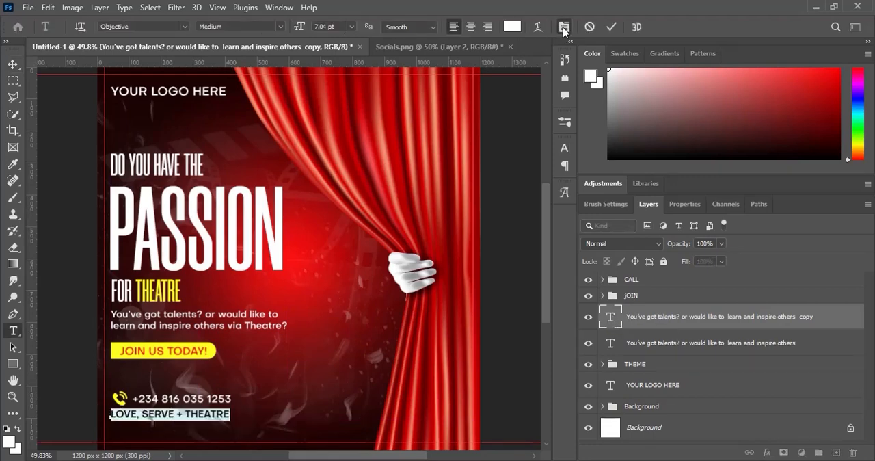
left_click(564, 29)
left_click_drag(495, 195, 511, 197)
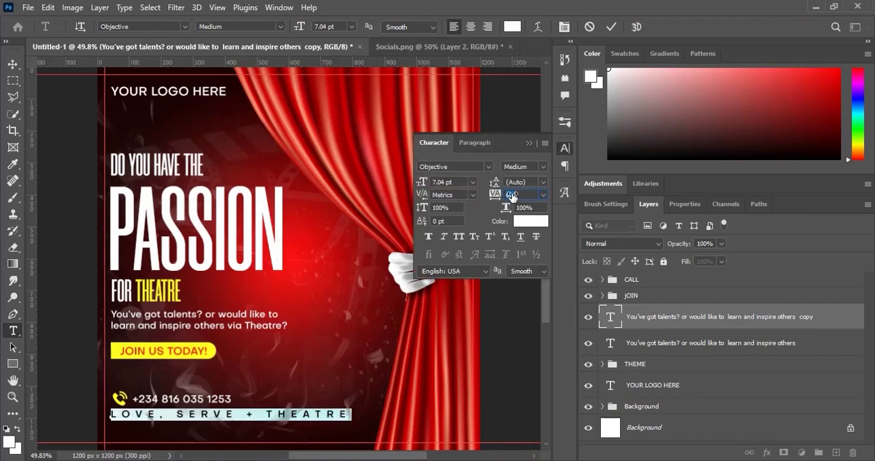
left_click(610, 26)
key("v")
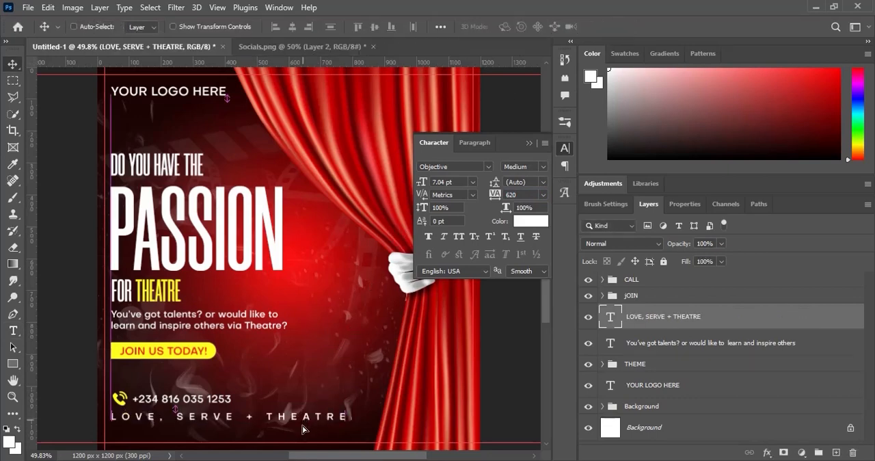
left_click_drag(304, 429, 302, 418)
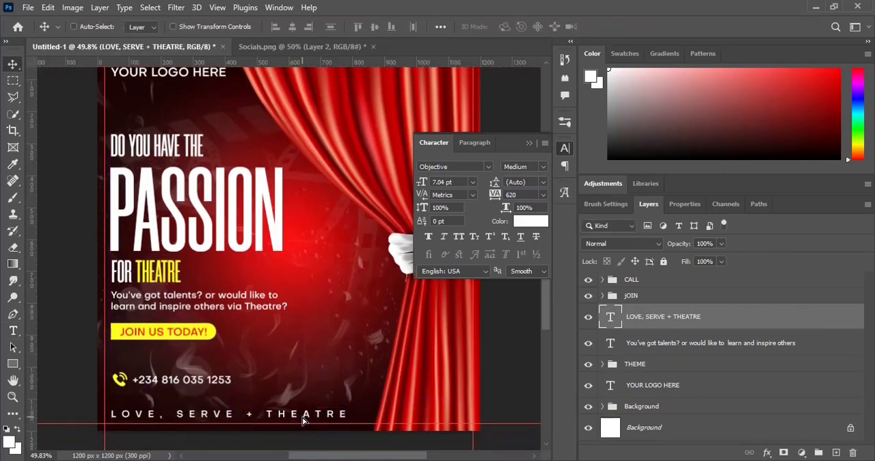
- Align the left edges of all text layers and groups from CALL to YOUR LOGO HERE, and distribute them evenly vertically
left_click(640, 282)
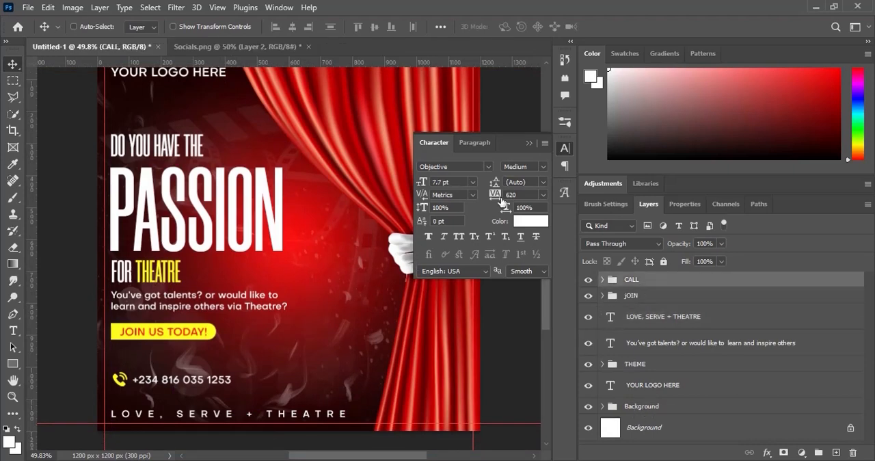
left_click(653, 385, "shift")
left_click(277, 27)
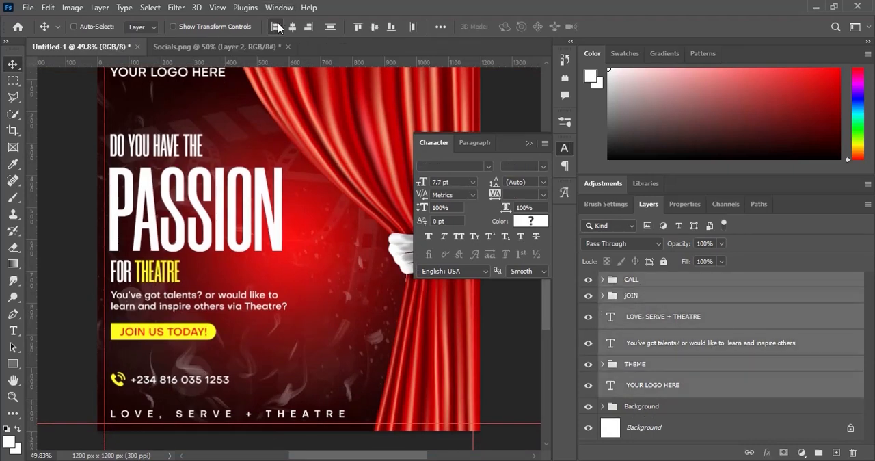
left_click(331, 27)
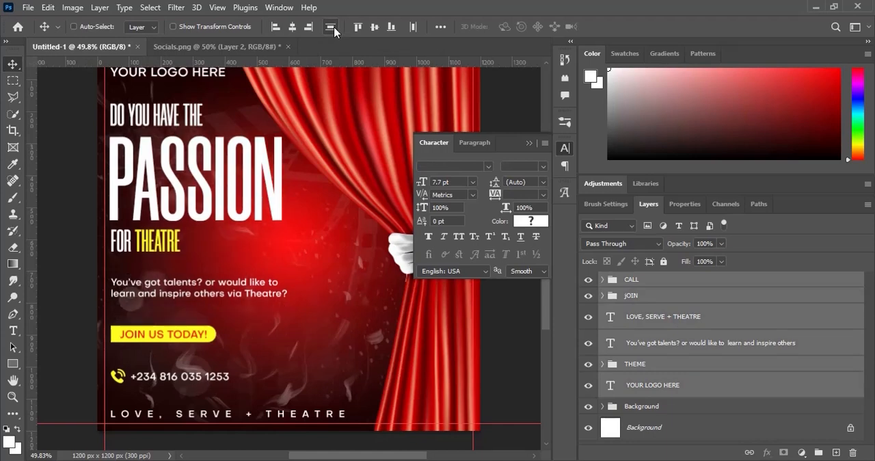
left_click(530, 143)
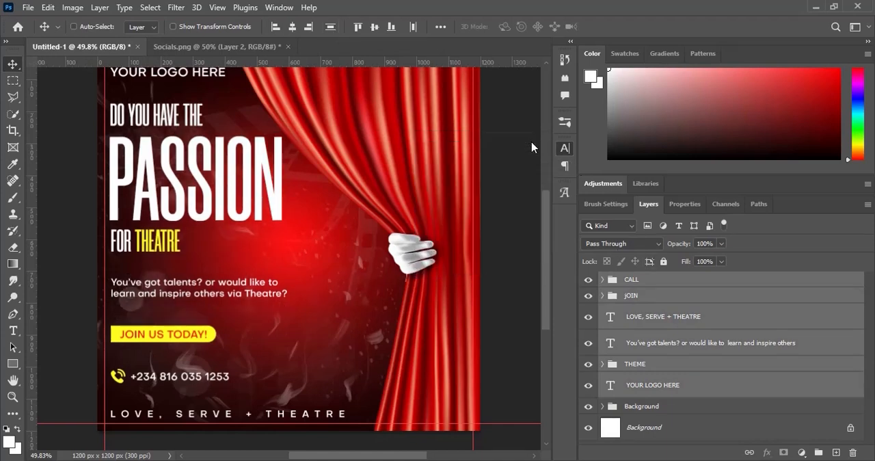
- Move the supporting sentence and JOIN group up closer to the headline, and raise the JOIN group further to tighten the gap between them
left_click(654, 344)
left_click(639, 301, "ctrl")
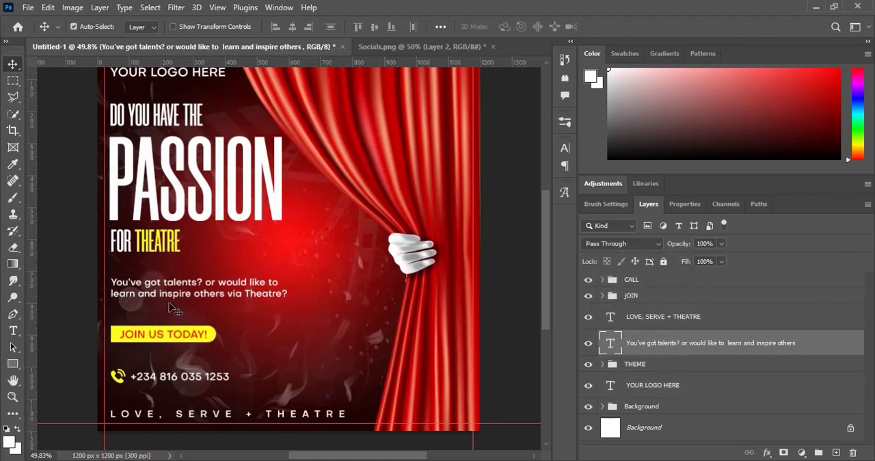
left_click_drag(178, 304, 178, 290)
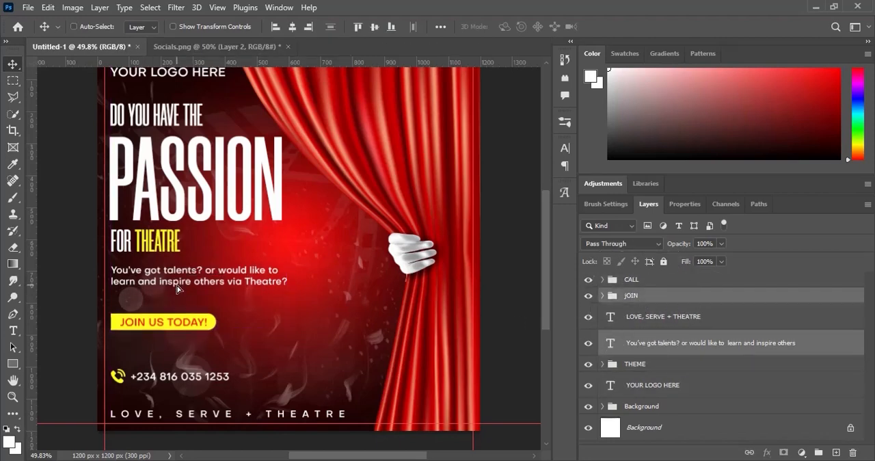
left_click(639, 295)
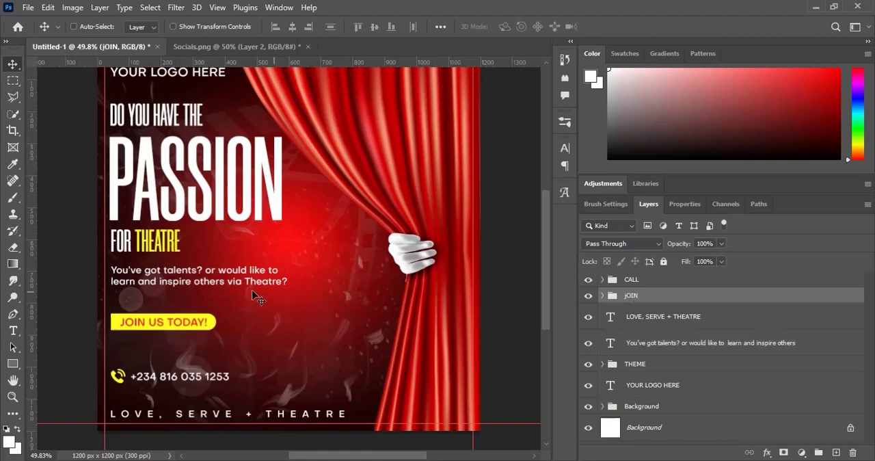
left_click_drag(170, 311, 172, 311)
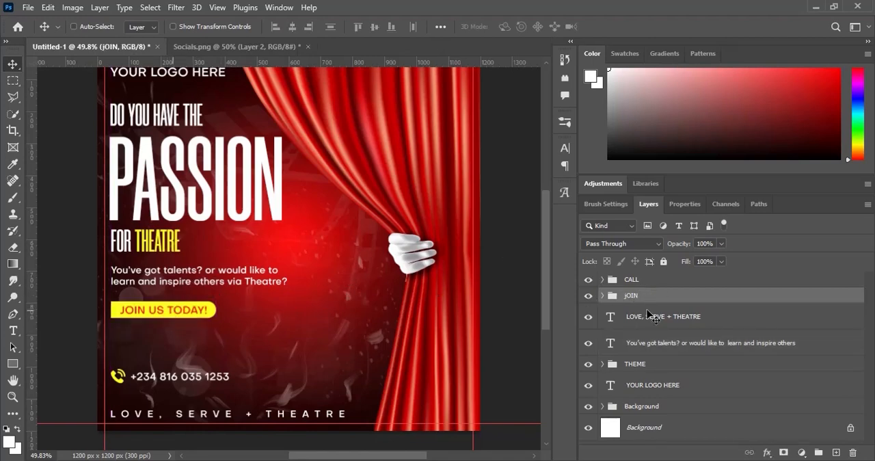
- Nudge the supporting sentence and JOIN group down 20 px together, and raise the CALL group slightly
left_click(649, 351, "ctrl")
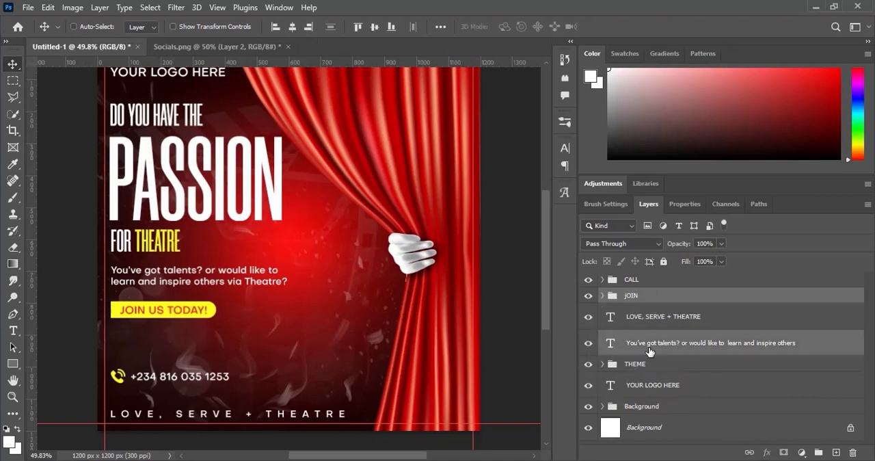
key("shift+Down")
key("shift+Down")
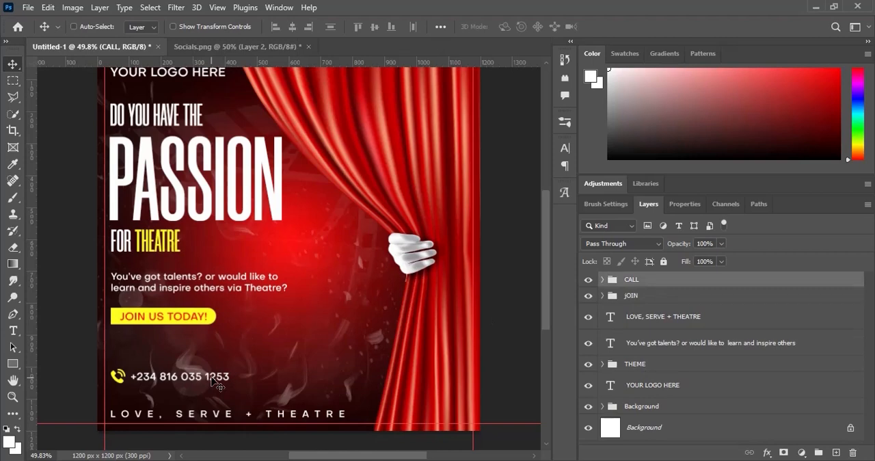
left_click_drag(211, 377, 211, 368)
scroll(211, 370, "up", 1)
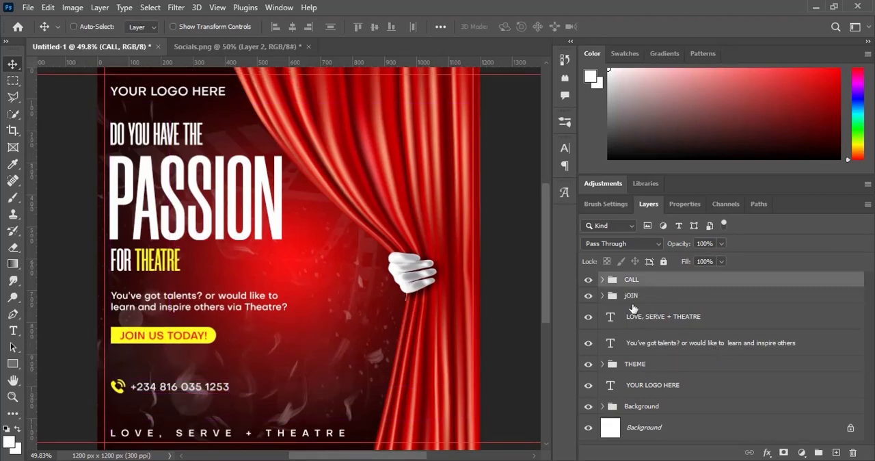
- Shift the THEME group, supporting sentence, LOVE, SERVE + THEATRE line and JOIN group down together by 10 px
left_click(651, 369)
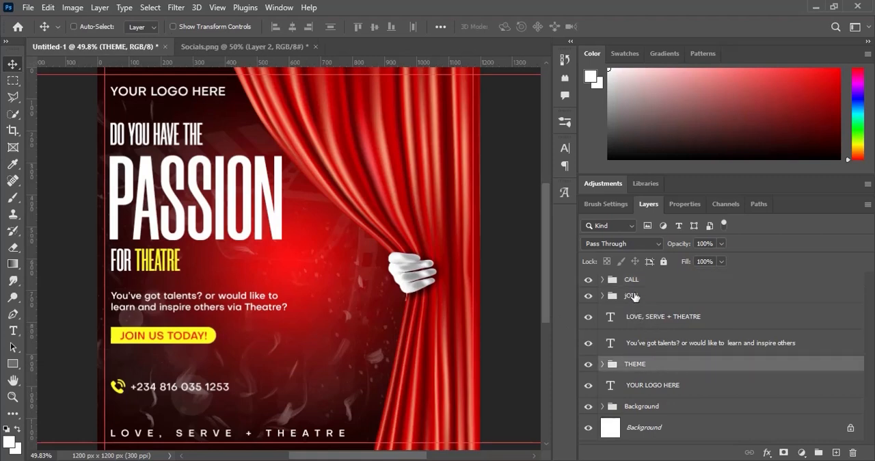
left_click(634, 296, "shift")
key("shift+Down")
key("shift+Down")
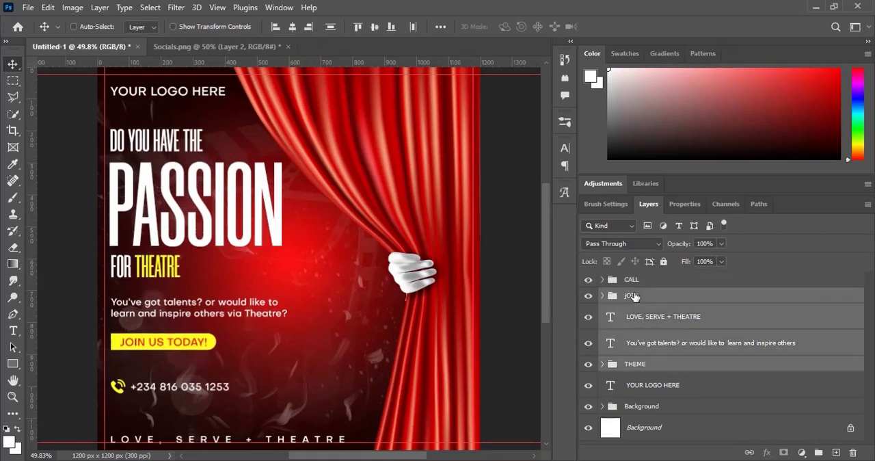
key("shift+Up")
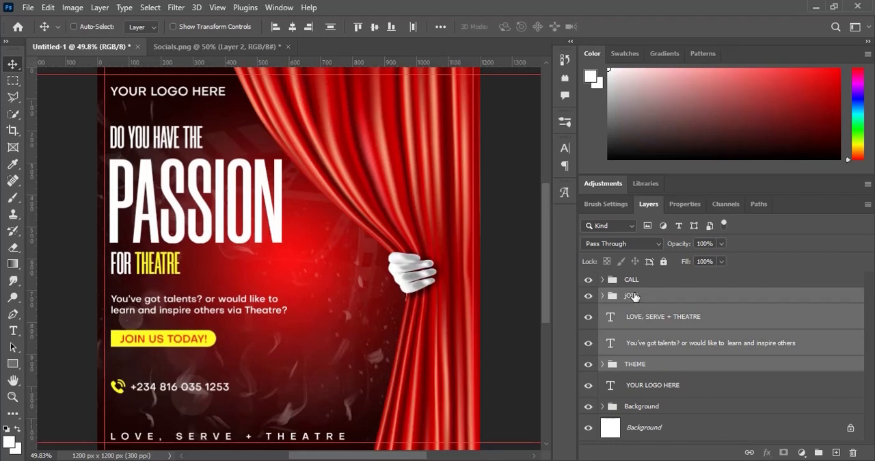
left_click(680, 340)
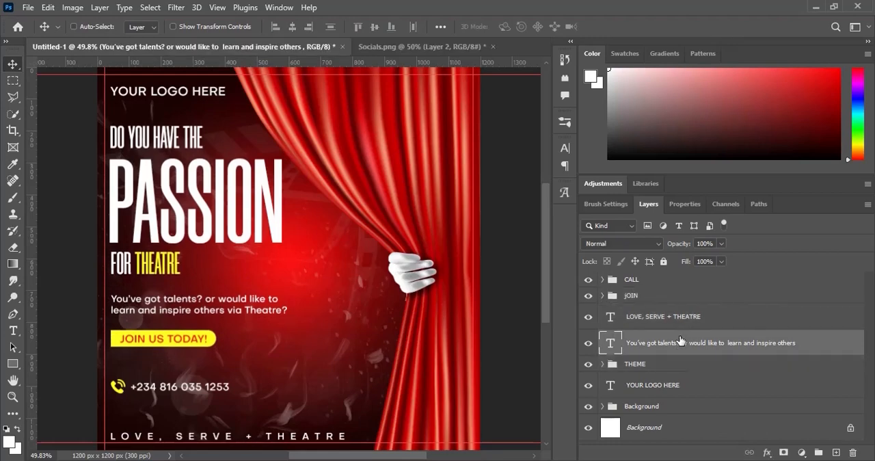